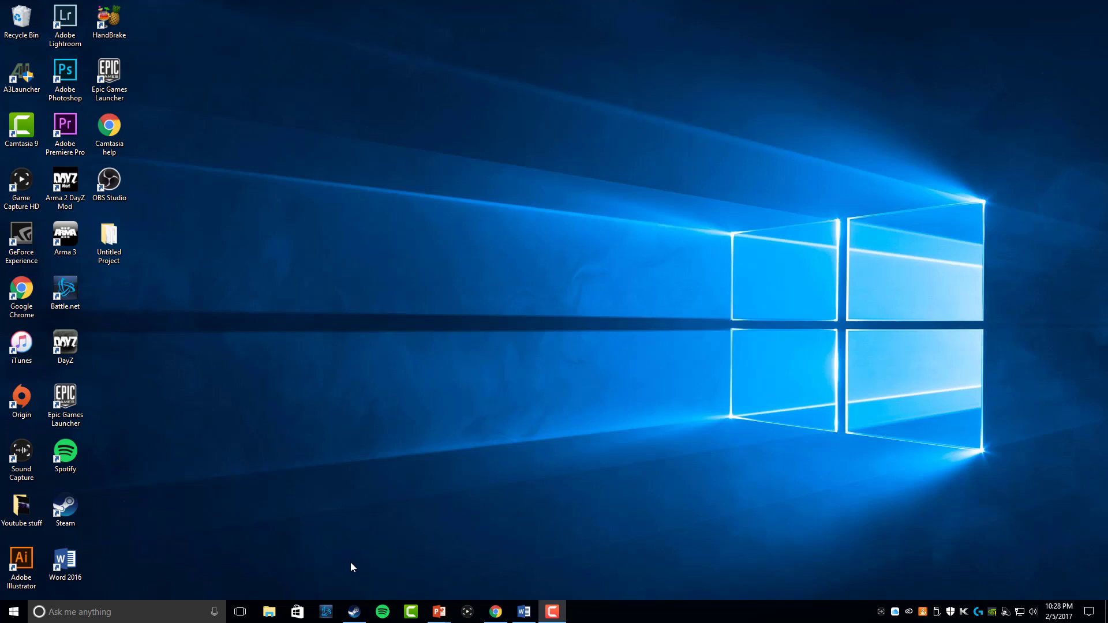
# Restore the Chrome window showing Elgato's Game Capture HD Windows downloads and support page.
pyautogui.click(496, 615)
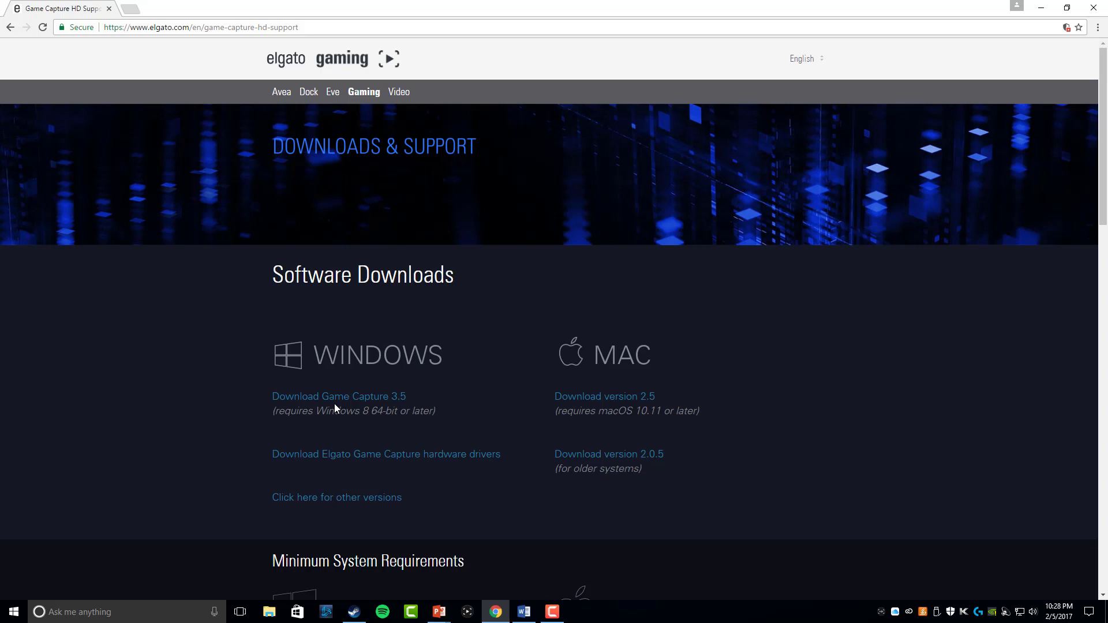
# Open the Game Capture HD Windows release notes in a new tab and read through them.
pyautogui.click(351, 504)
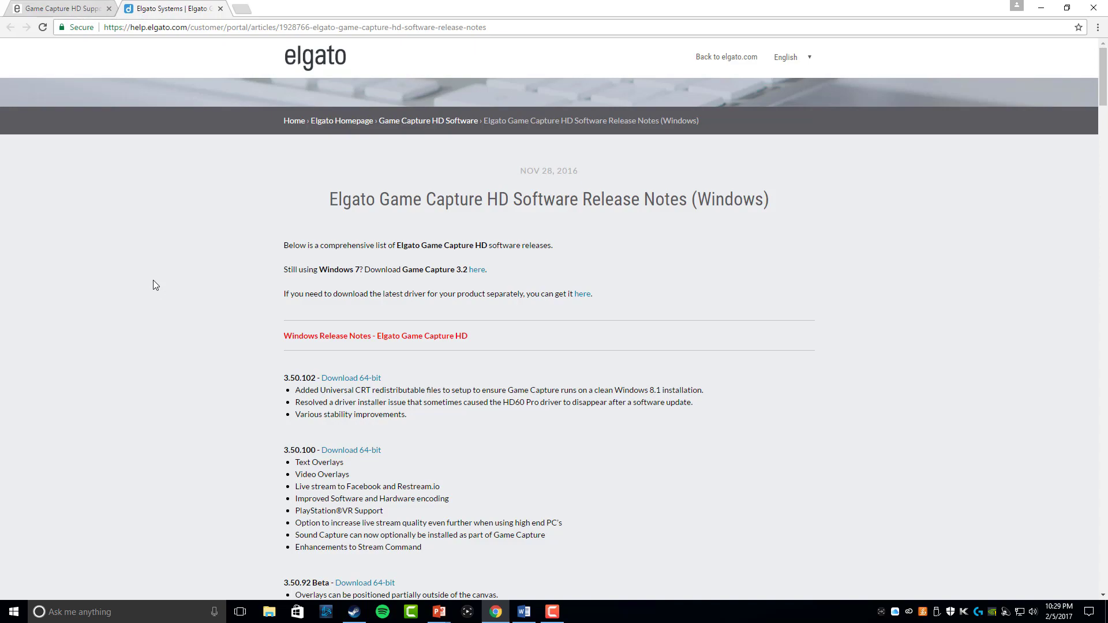
pyautogui.scroll(-5, 167, 296)
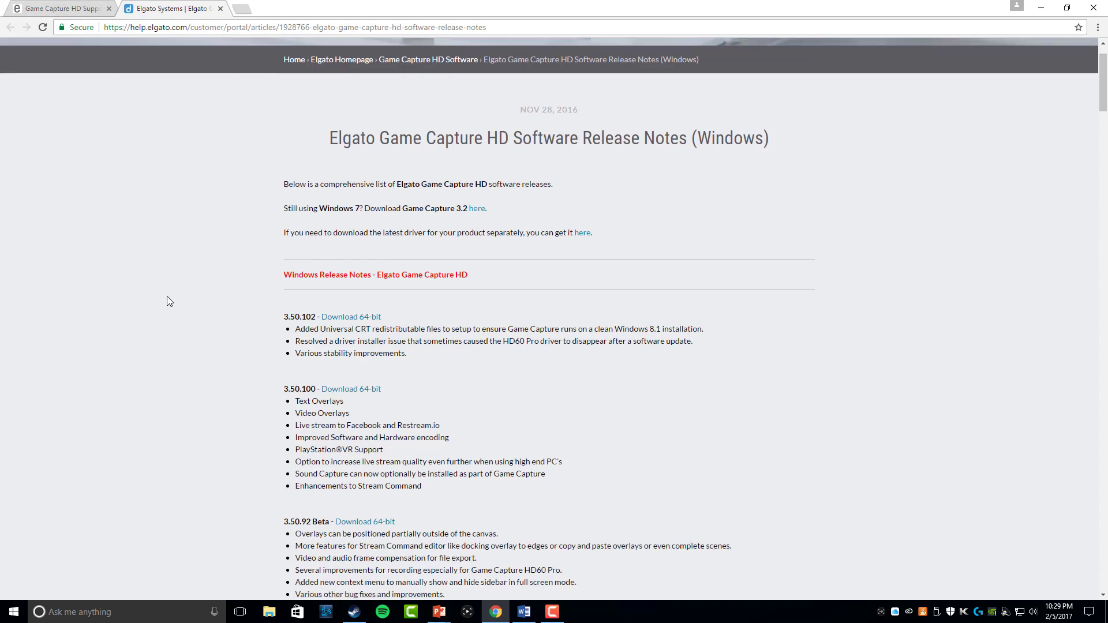
pyautogui.scroll(-8, 204, 230)
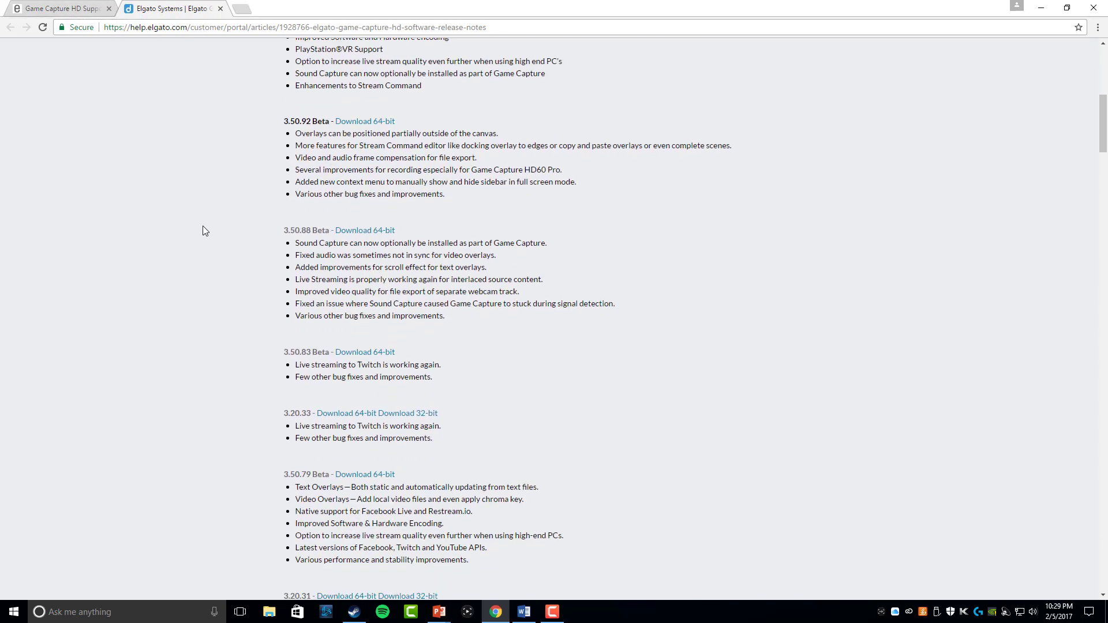
pyautogui.scroll(-10, 202, 226)
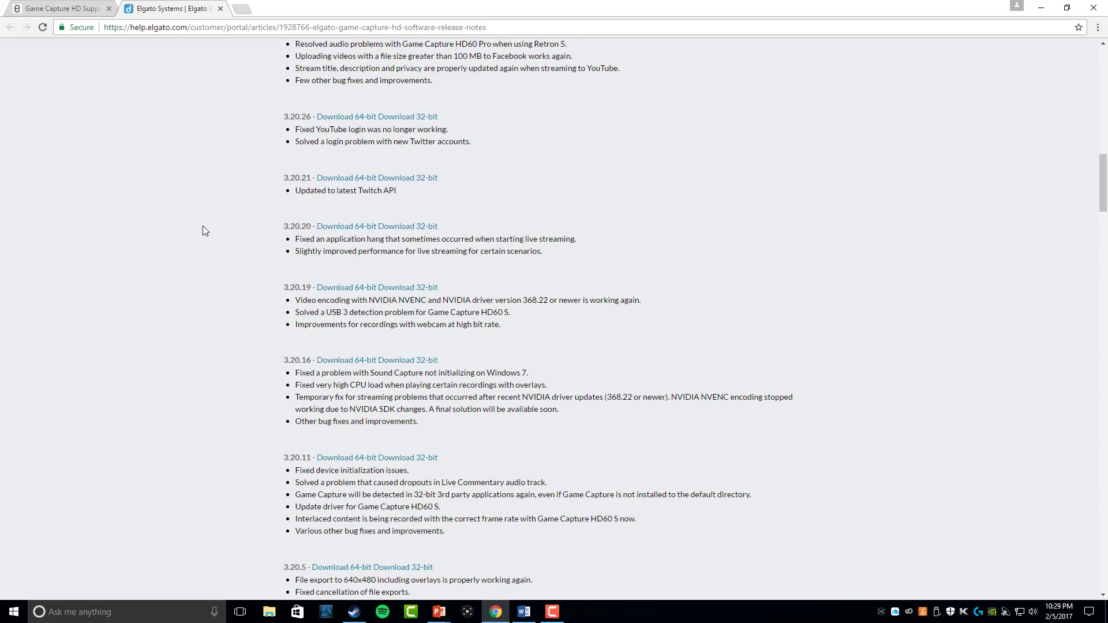
pyautogui.scroll(-7, 248, 274)
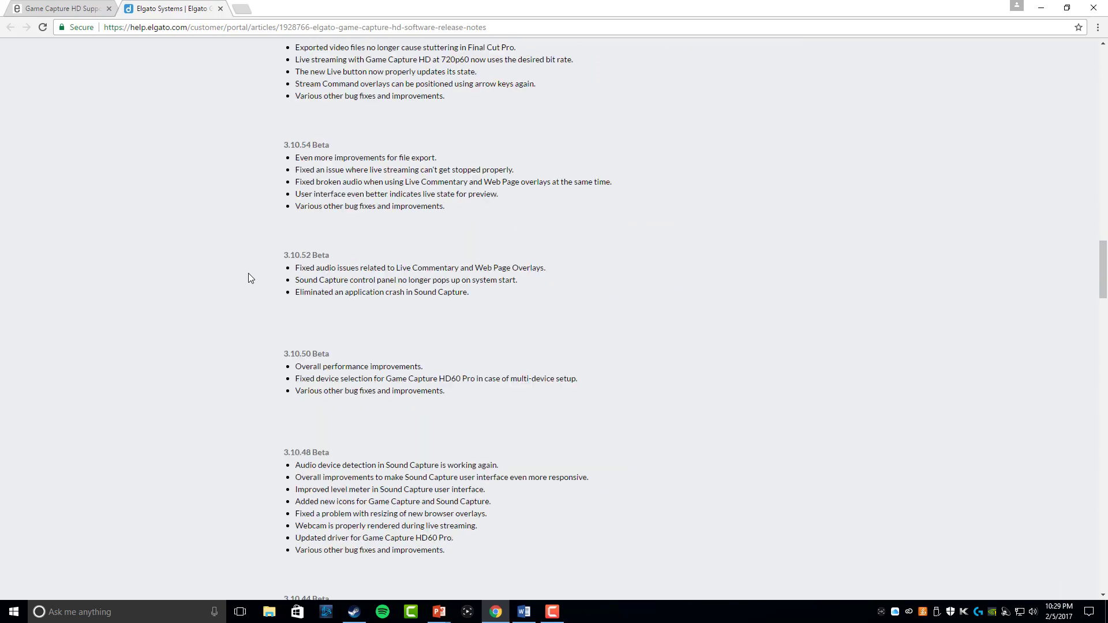
pyautogui.scroll(-10, 267, 296)
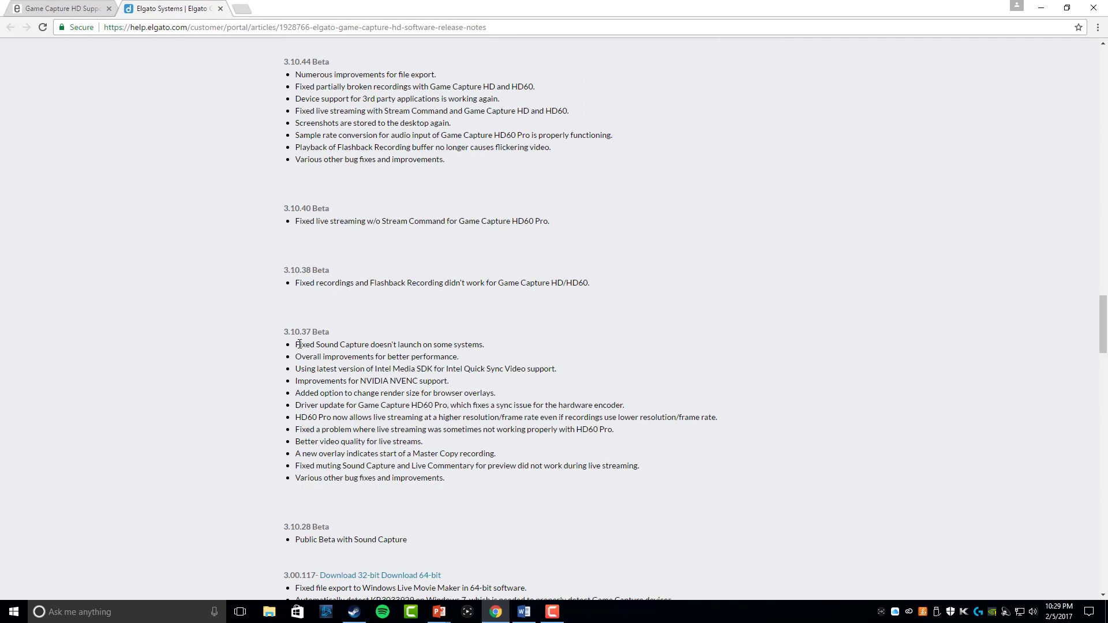
pyautogui.scroll(-1, 300, 343)
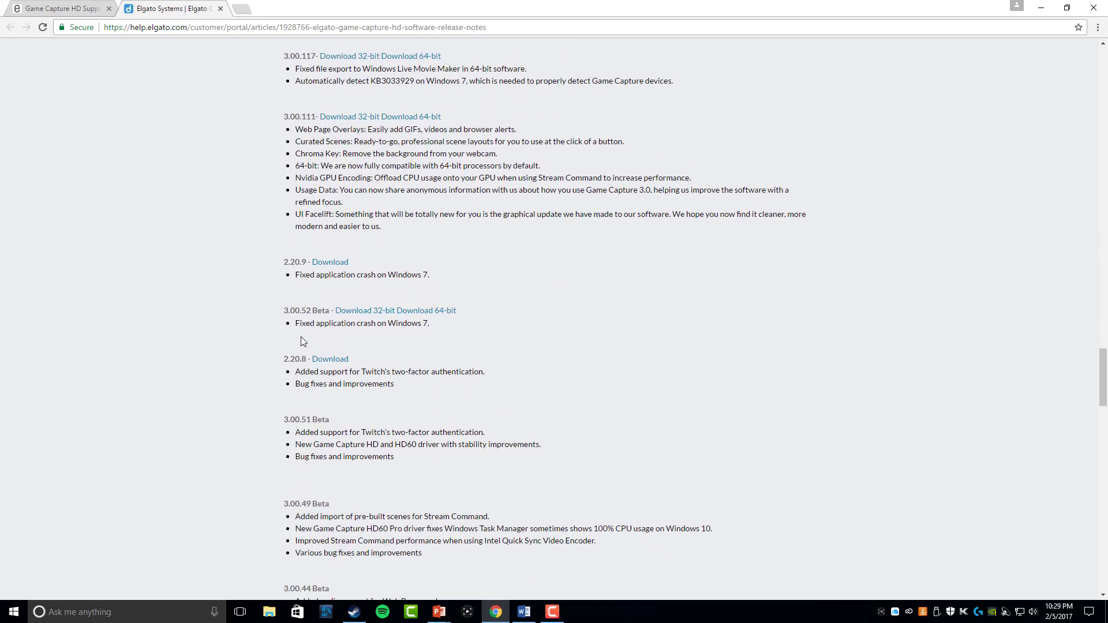
pyautogui.scroll(1, 284, 273)
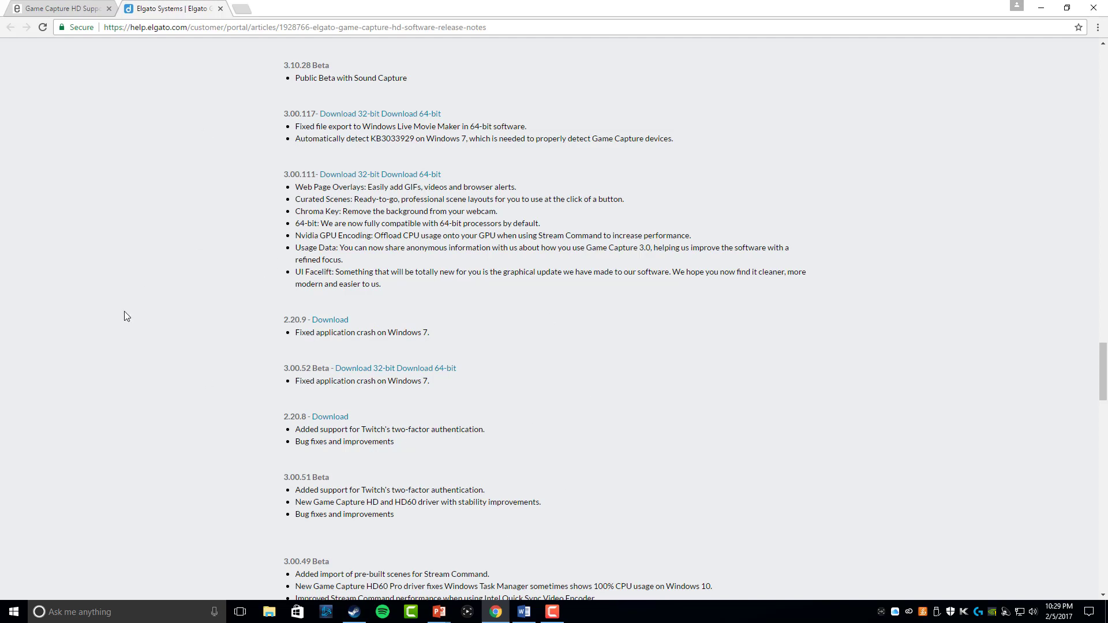
pyautogui.scroll(2, 251, 231)
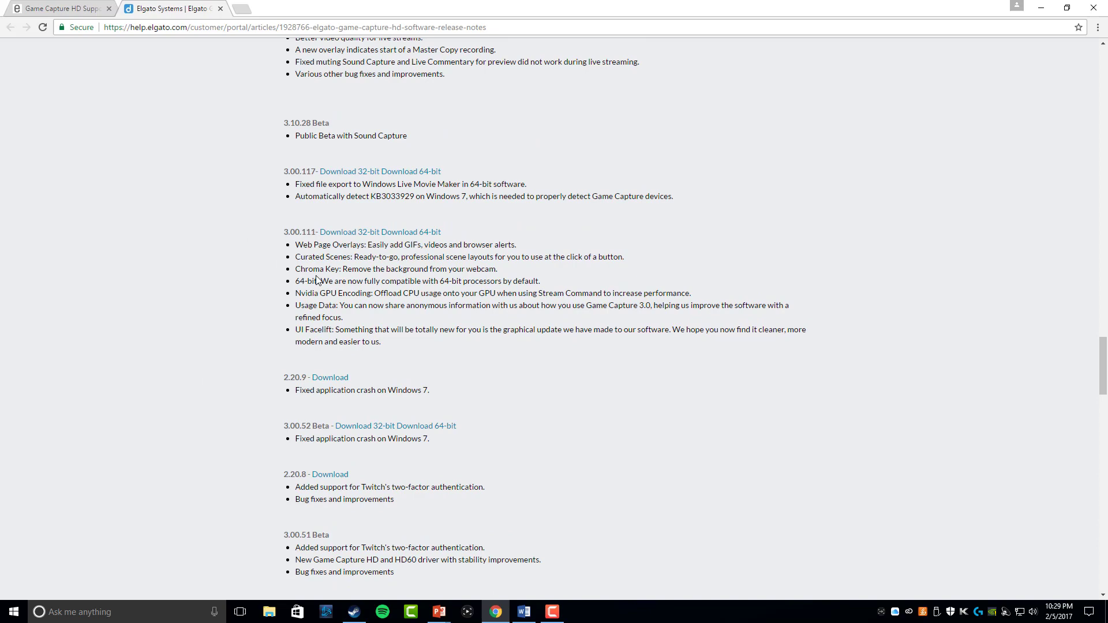
pyautogui.scroll(5, 385, 338)
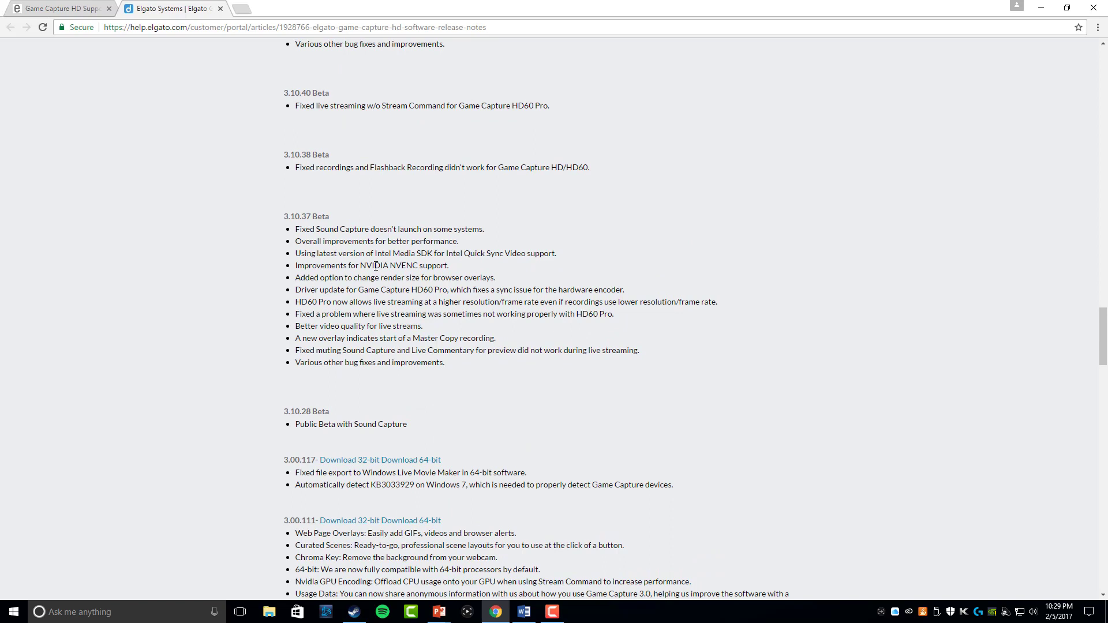
pyautogui.scroll(2, 377, 294)
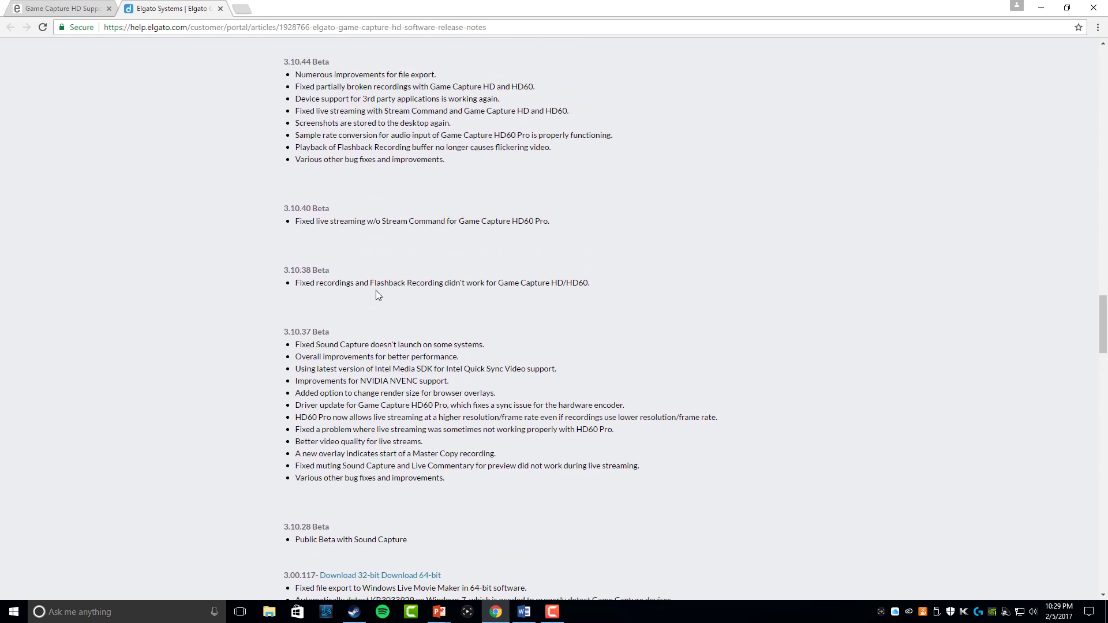
pyautogui.scroll(1, 378, 295)
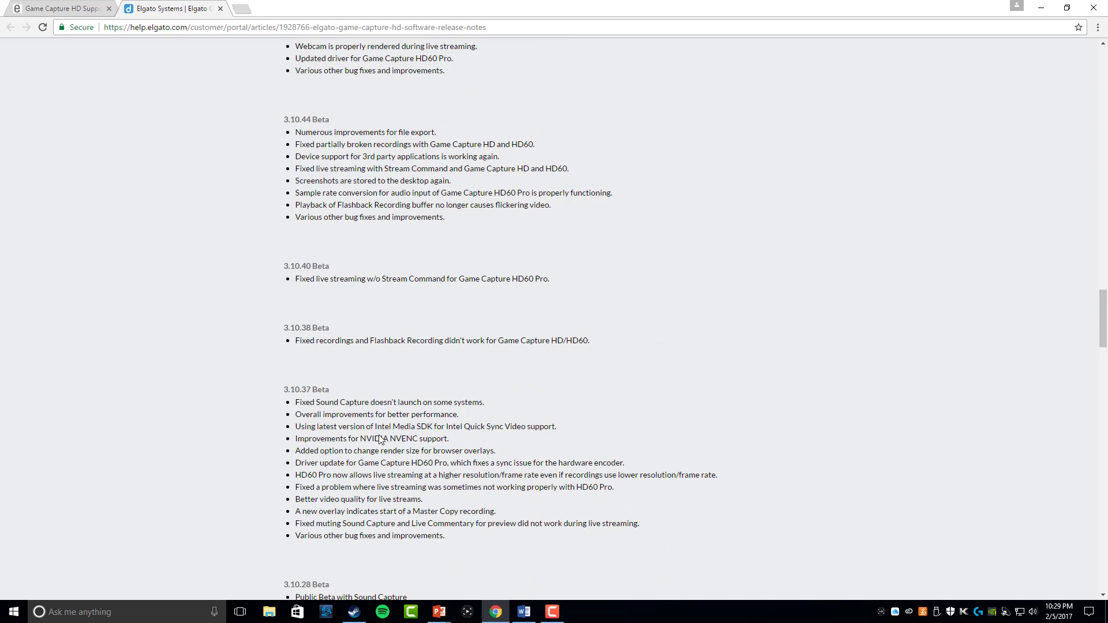
pyautogui.scroll(4, 199, 384)
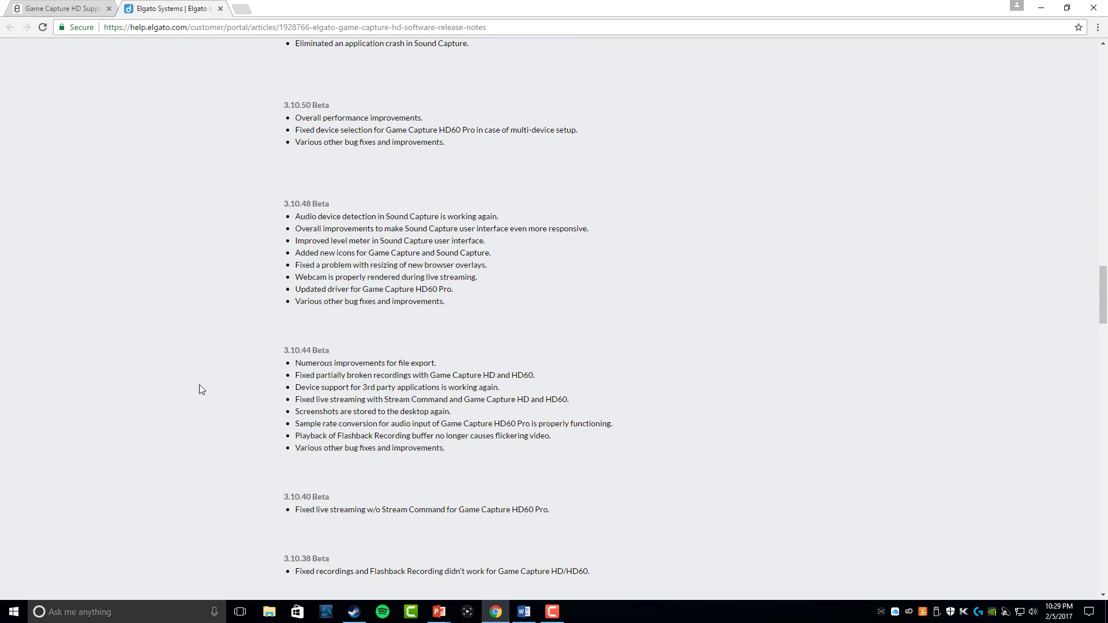
pyautogui.scroll(10, 199, 384)
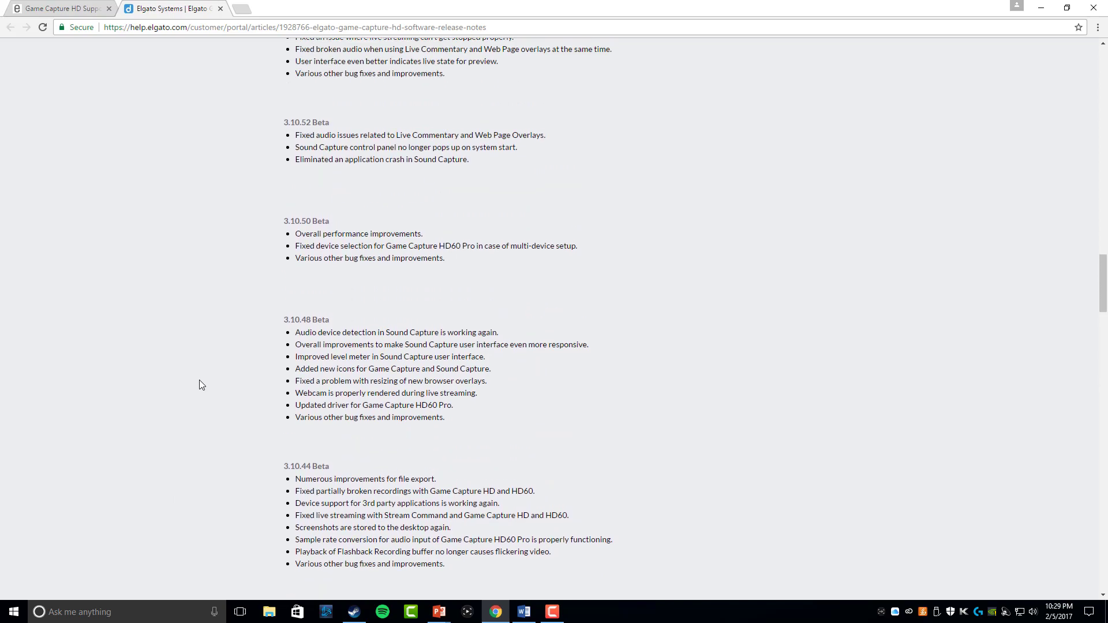
pyautogui.scroll(20, 201, 385)
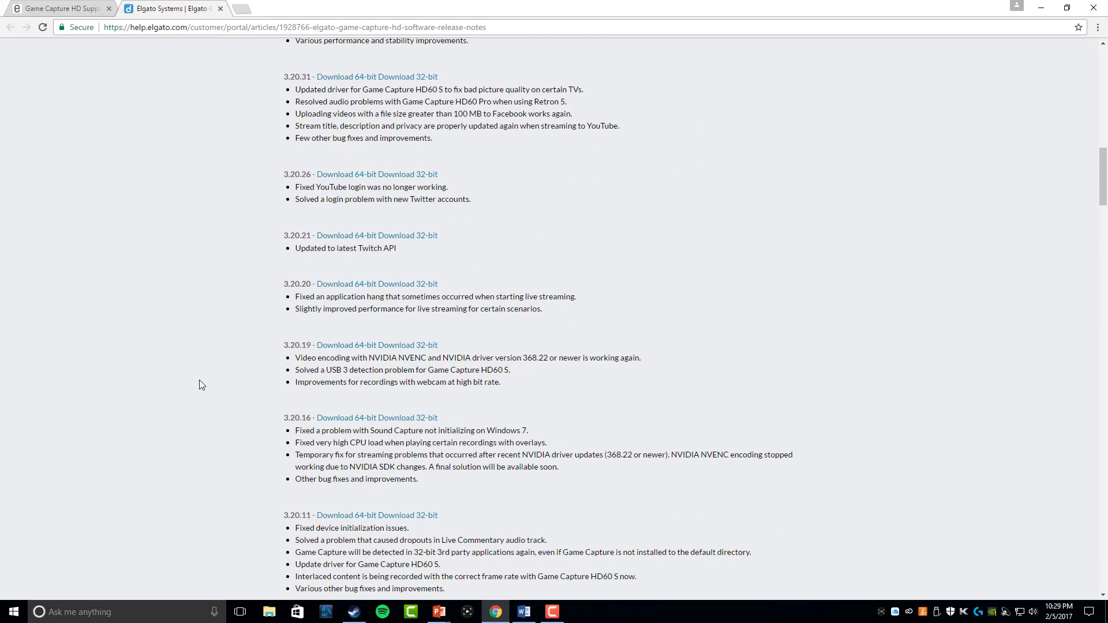
pyautogui.scroll(3, 202, 384)
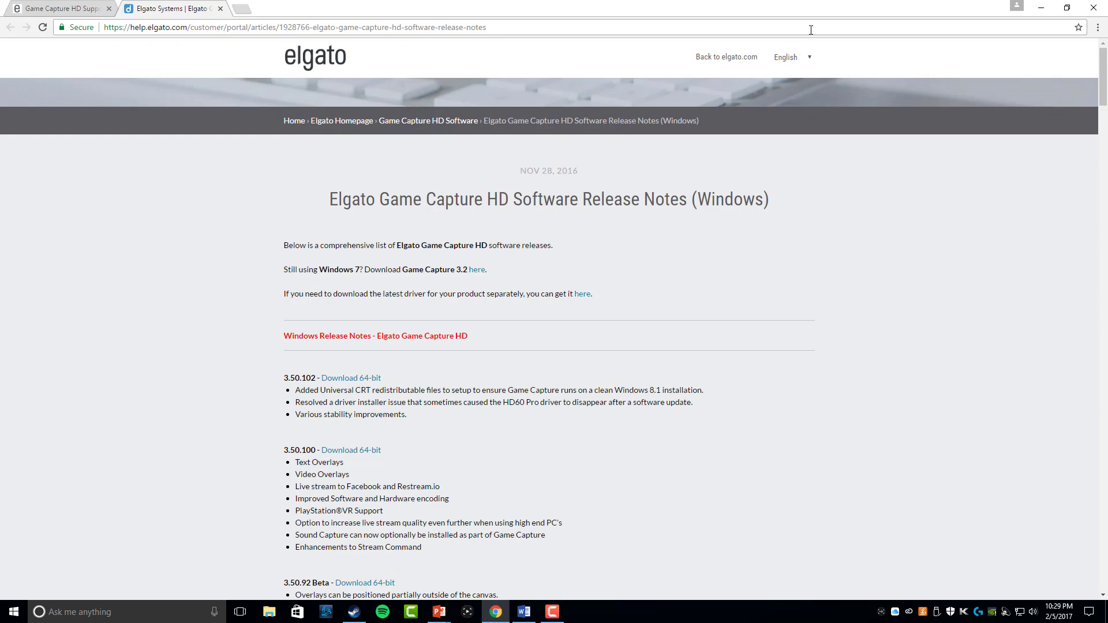
# Minimize Chrome, try Sound Capture's Team Chat, Music, PC Gaming and Advanced modes, then set Off.
pyautogui.click(1041, 8)
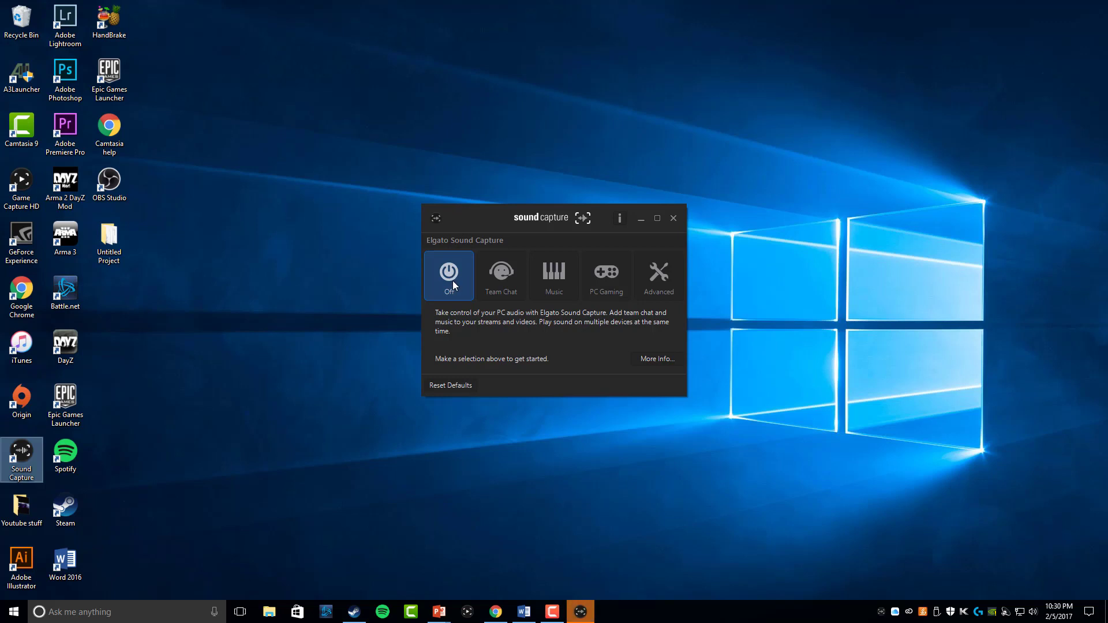
pyautogui.click(493, 285)
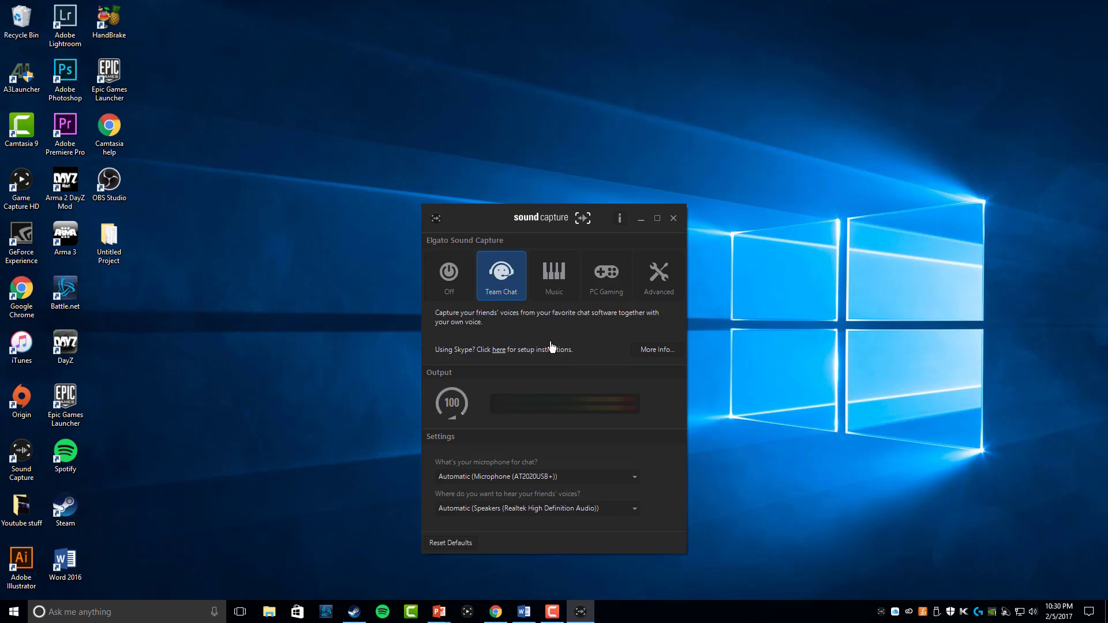
pyautogui.click(555, 278)
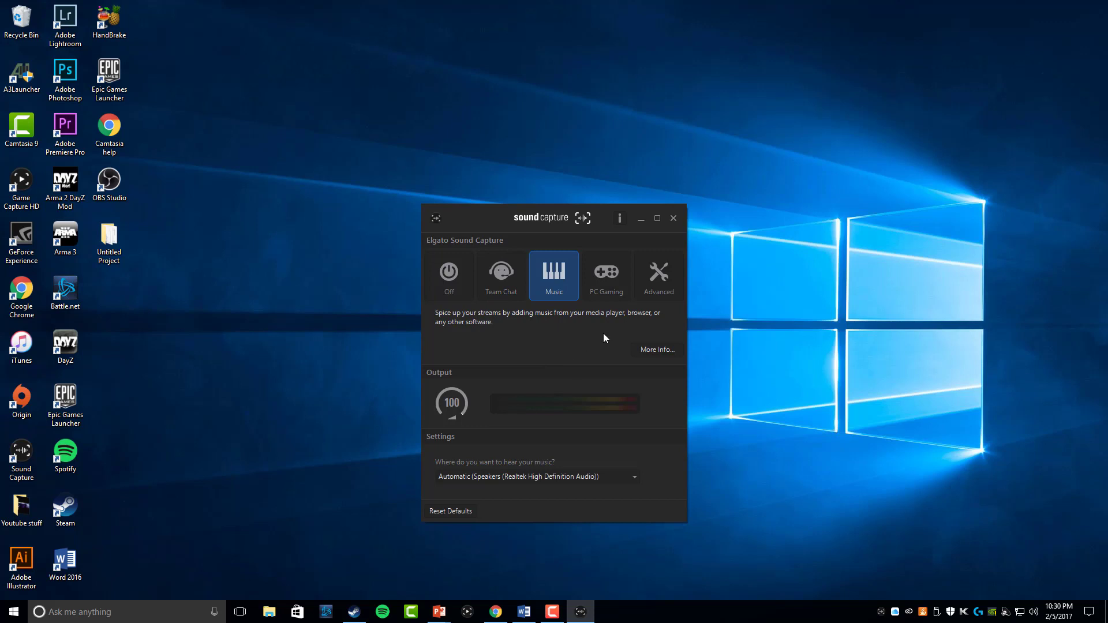
pyautogui.click(608, 276)
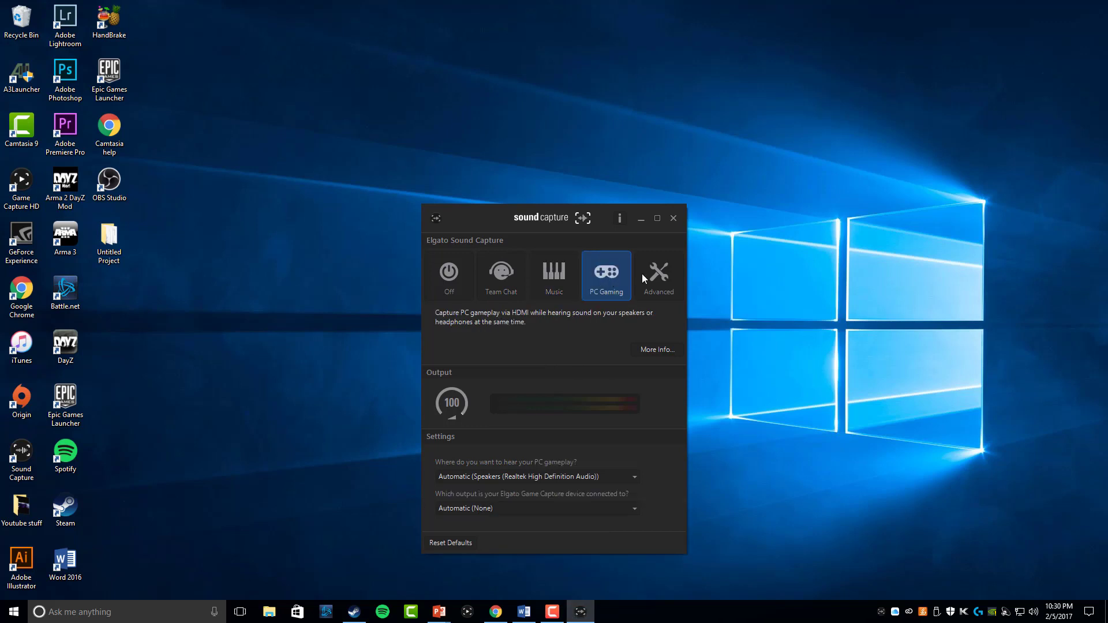
pyautogui.click(662, 279)
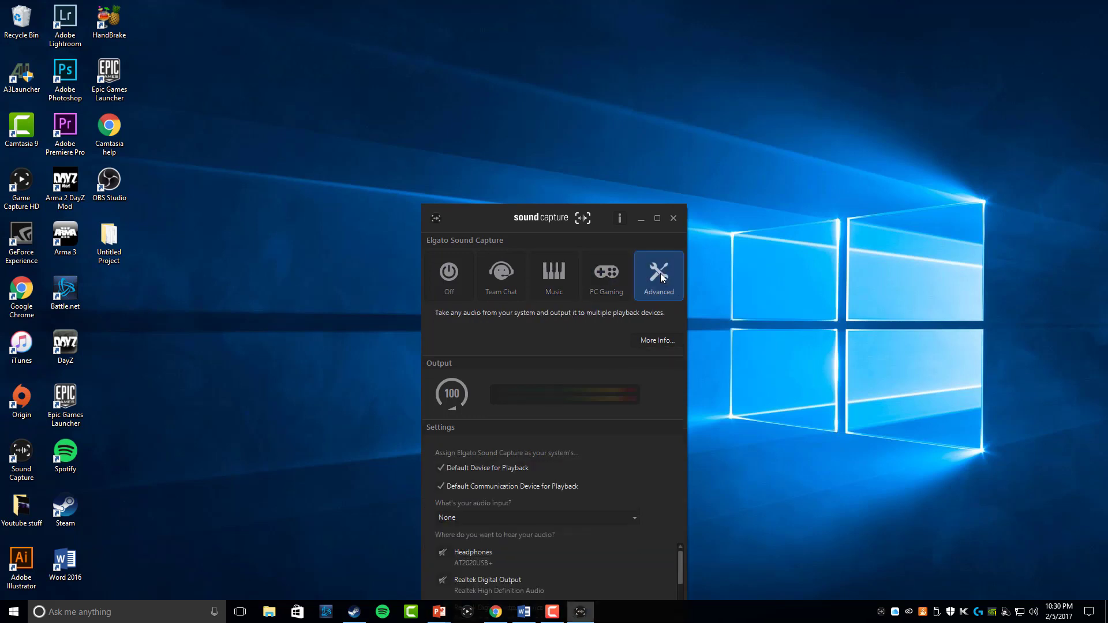
pyautogui.click(451, 281)
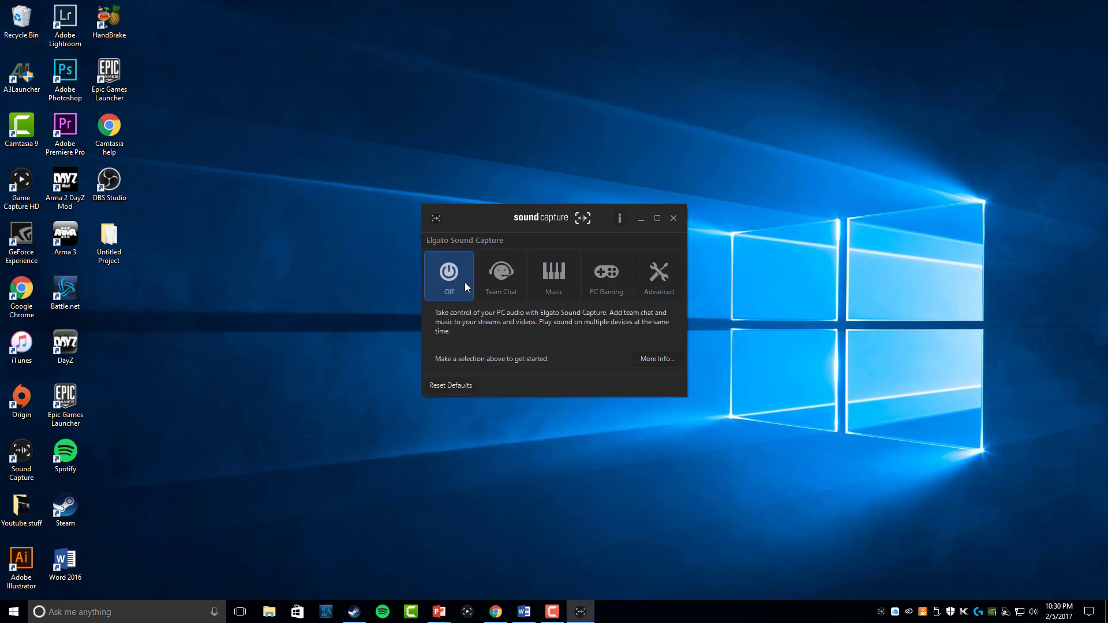
pyautogui.click(673, 219)
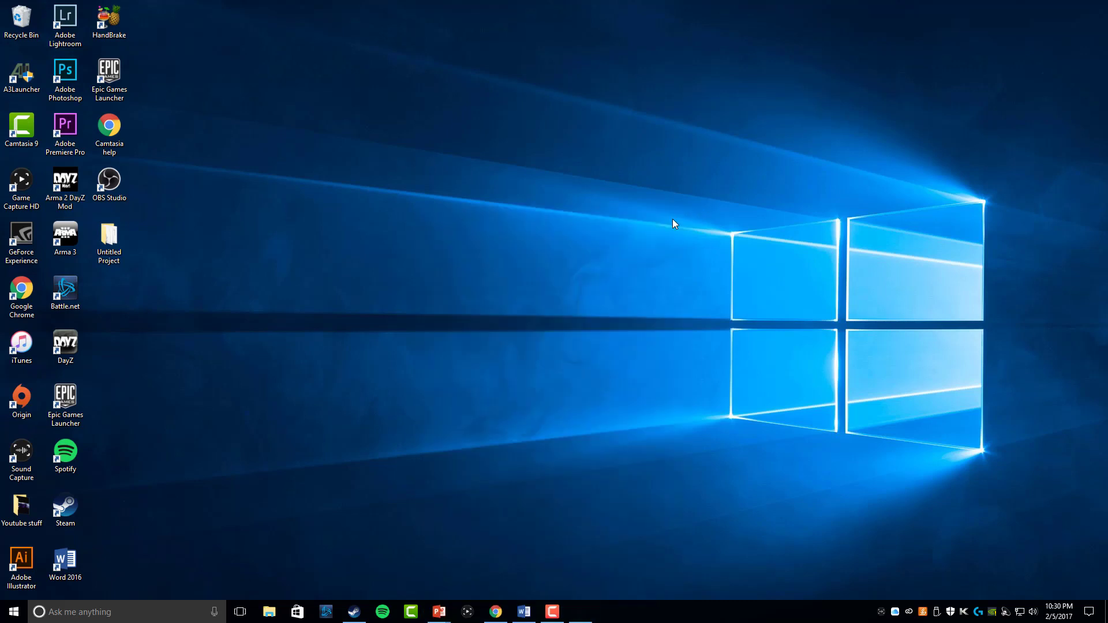
pyautogui.click(19, 198)
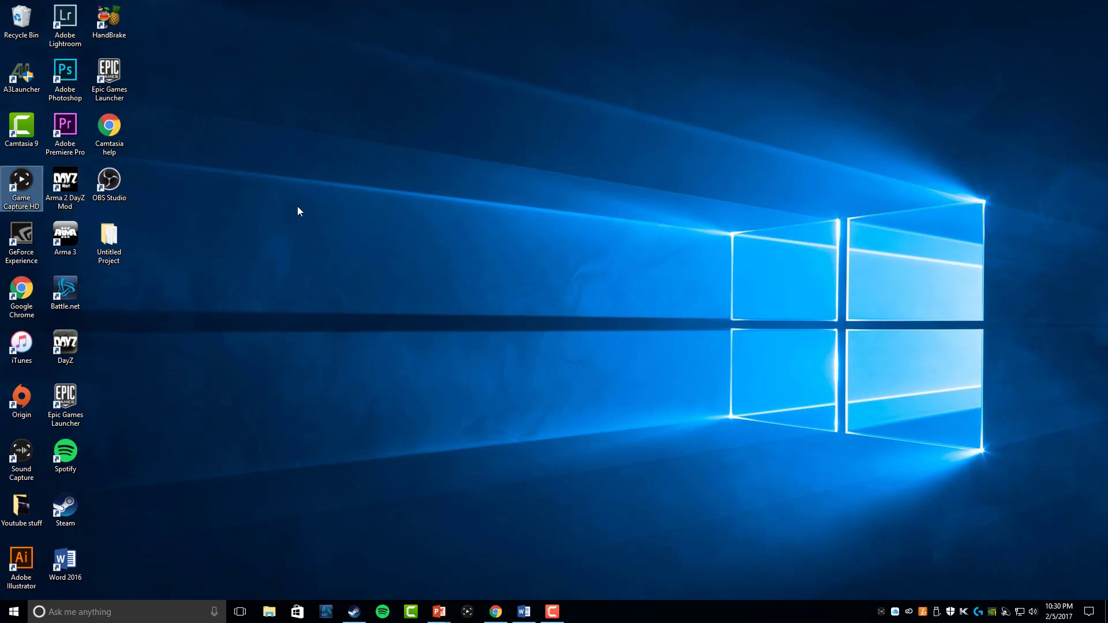
pyautogui.click(475, 616)
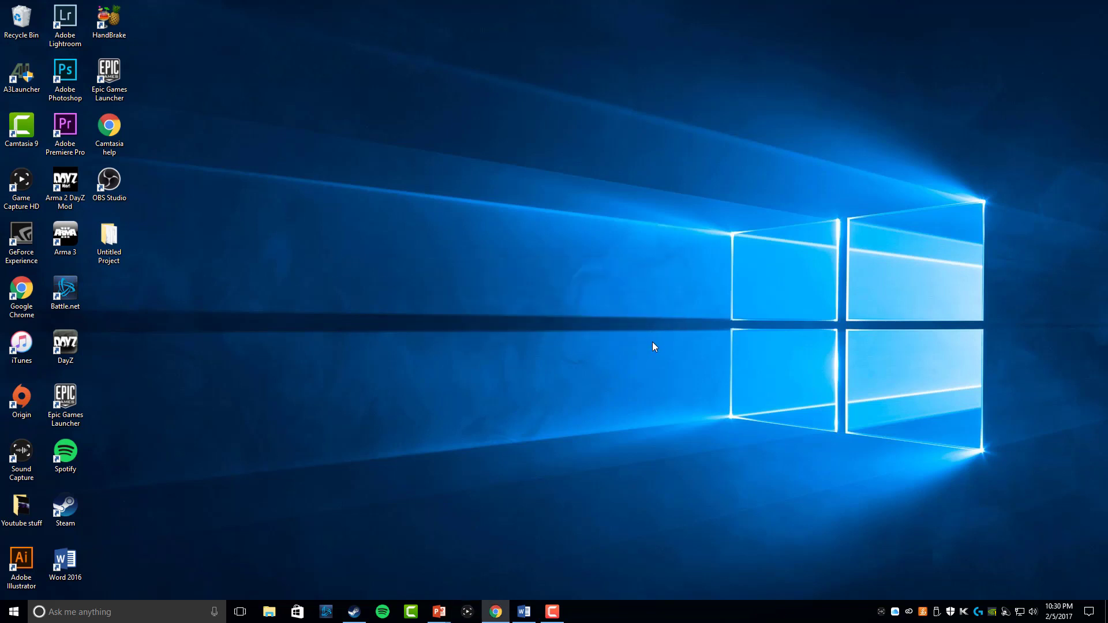
pyautogui.click(467, 611)
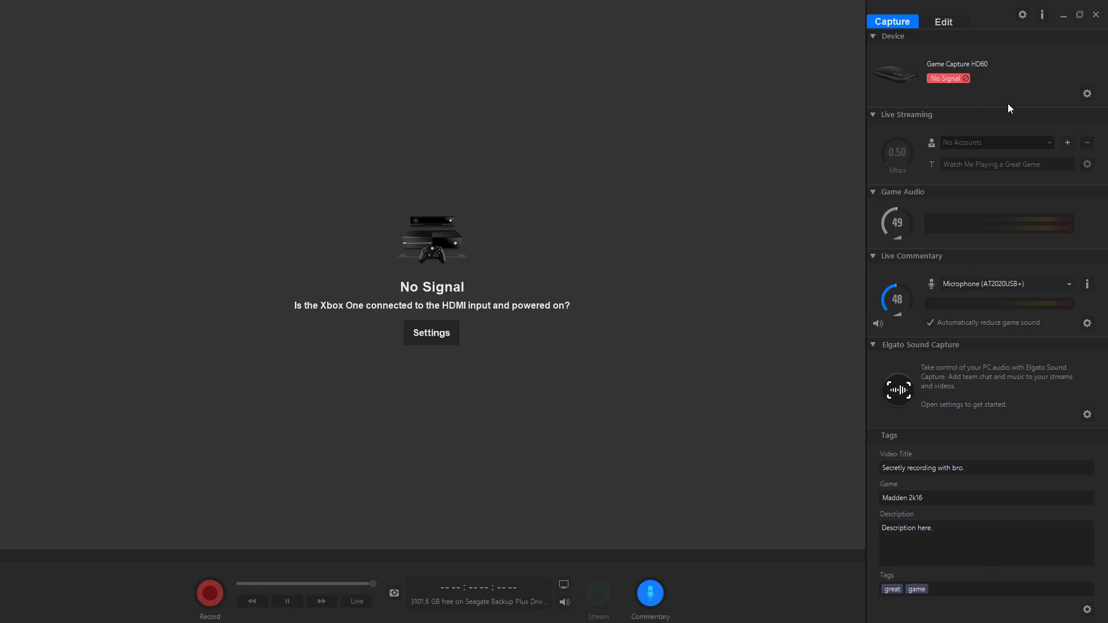
pyautogui.click(1086, 95)
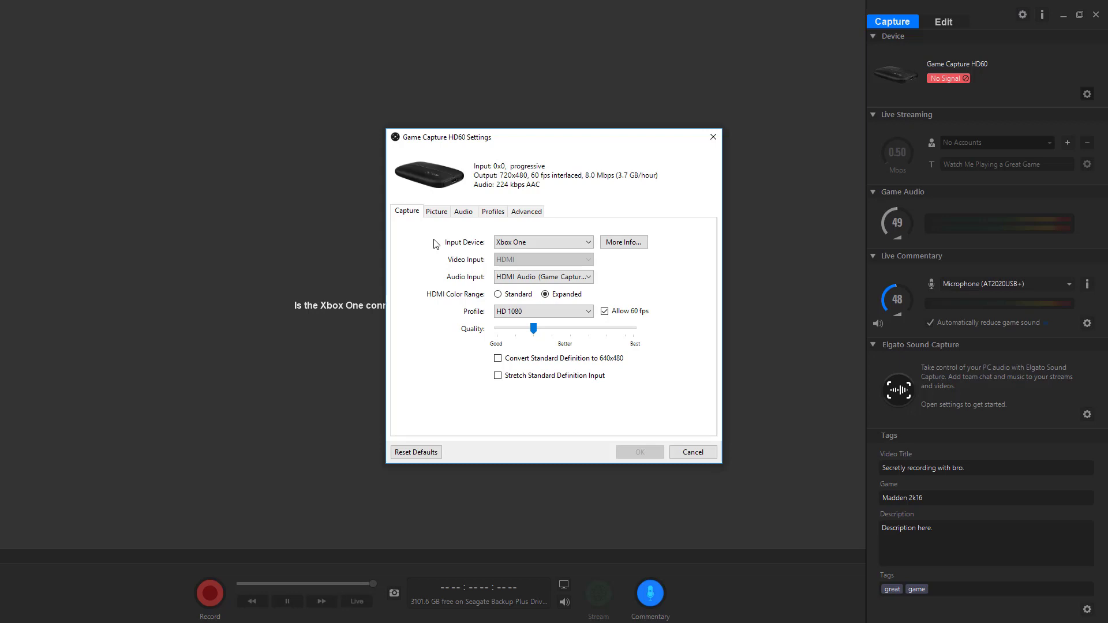
pyautogui.moveTo(431, 191)
pyautogui.click(555, 281)
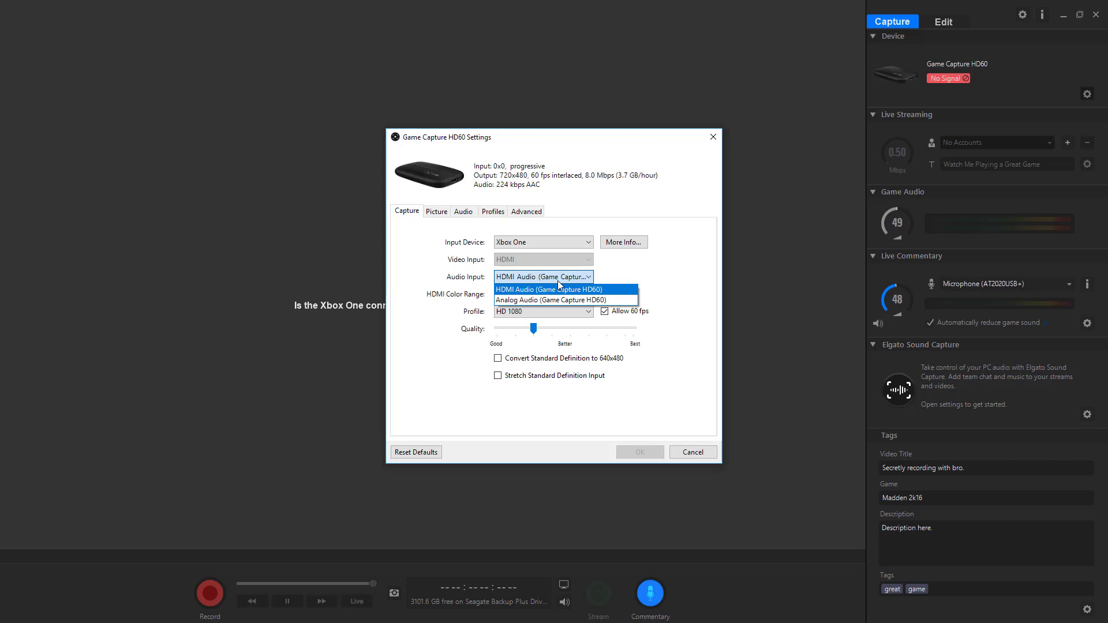
pyautogui.click(563, 283)
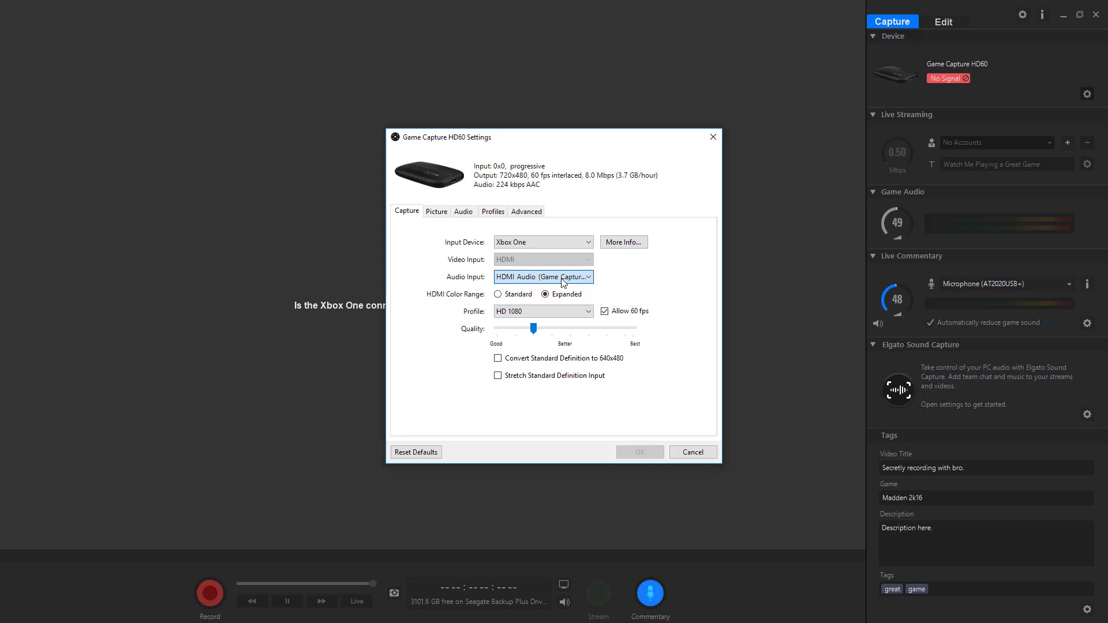
pyautogui.click(545, 295)
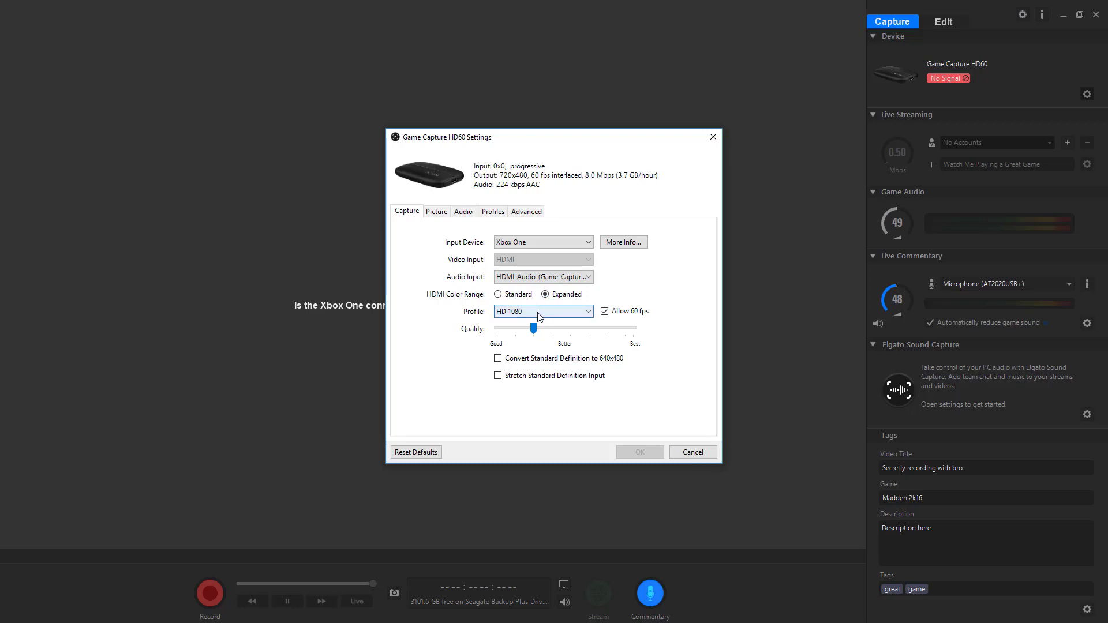
pyautogui.click(539, 314)
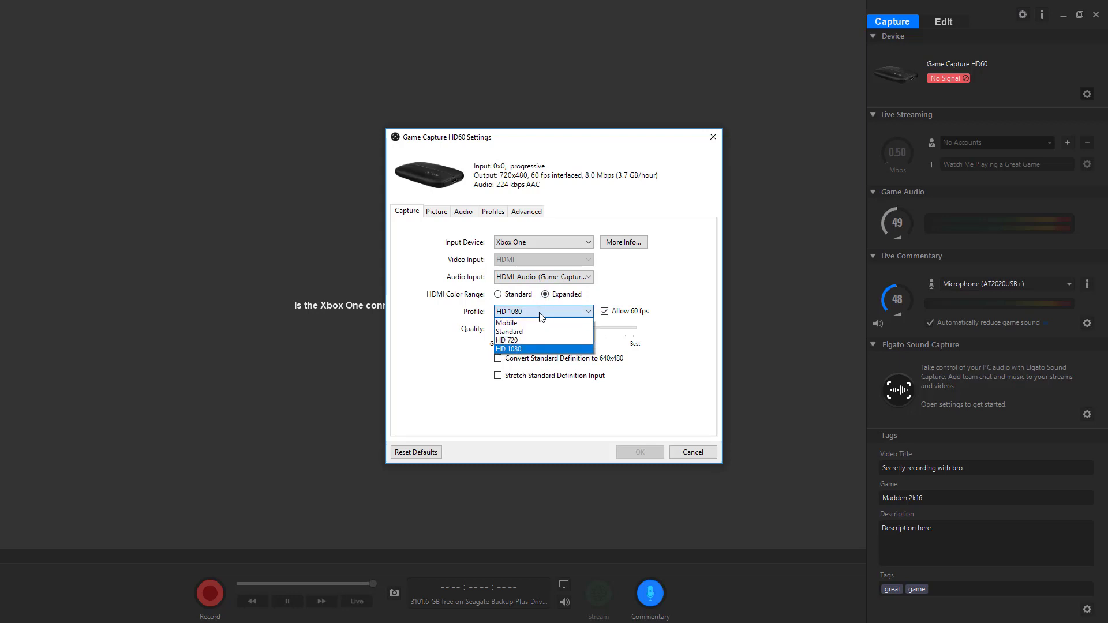
pyautogui.click(555, 313)
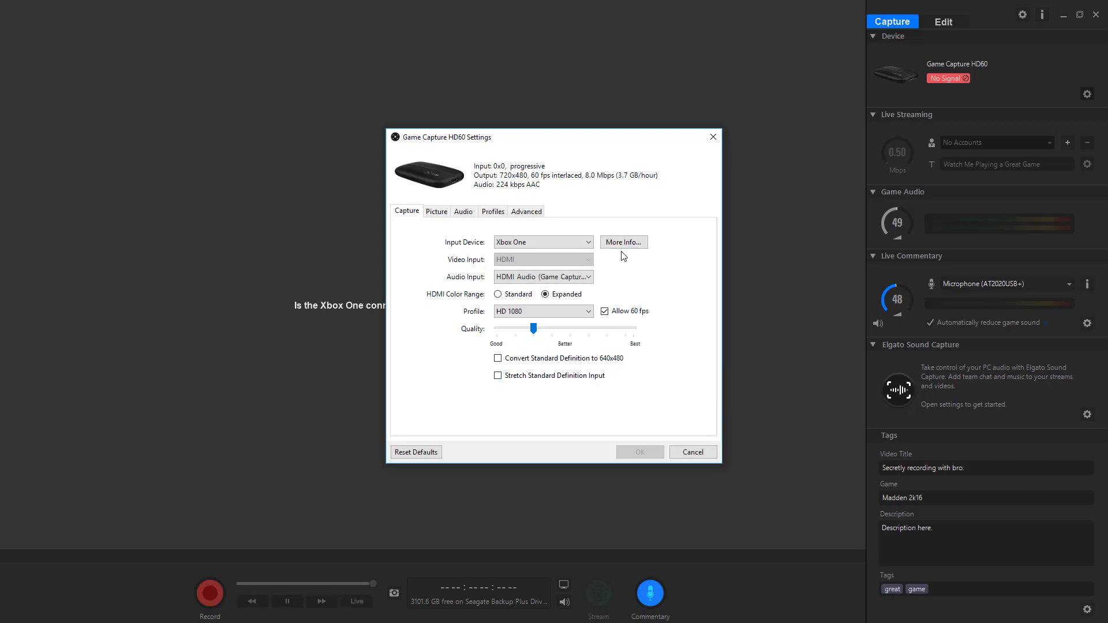
pyautogui.click(445, 214)
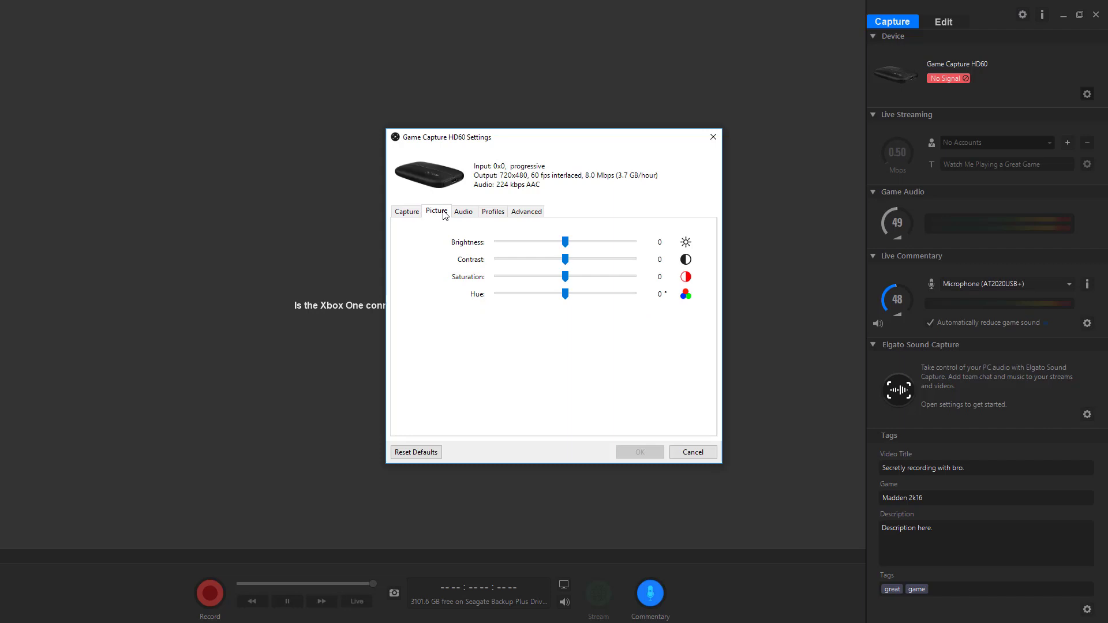
pyautogui.click(472, 218)
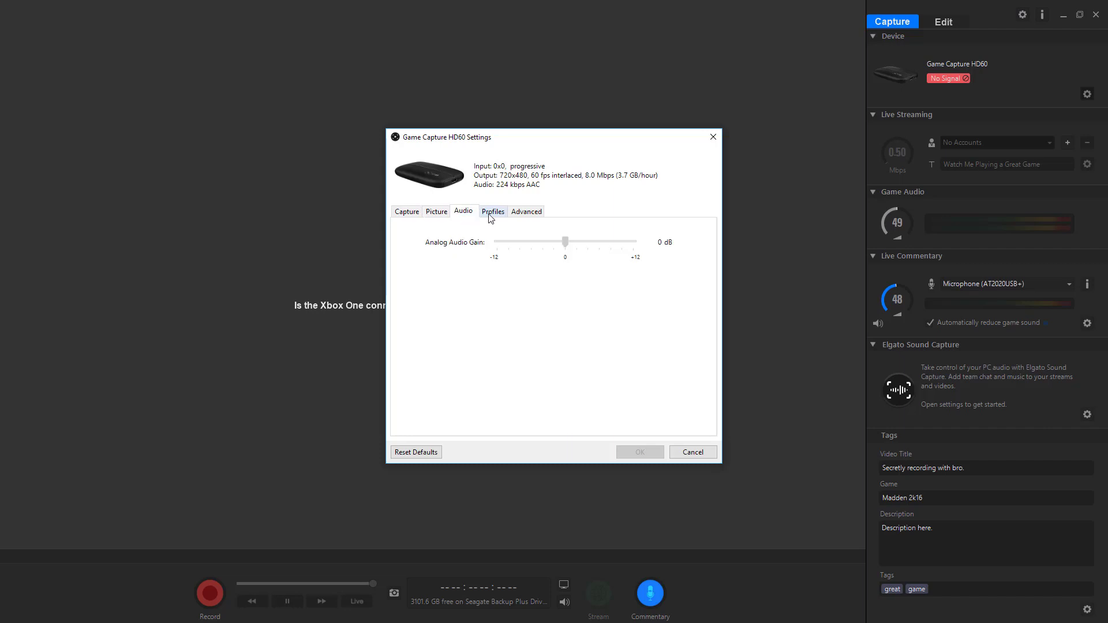
pyautogui.click(499, 217)
pyautogui.click(526, 213)
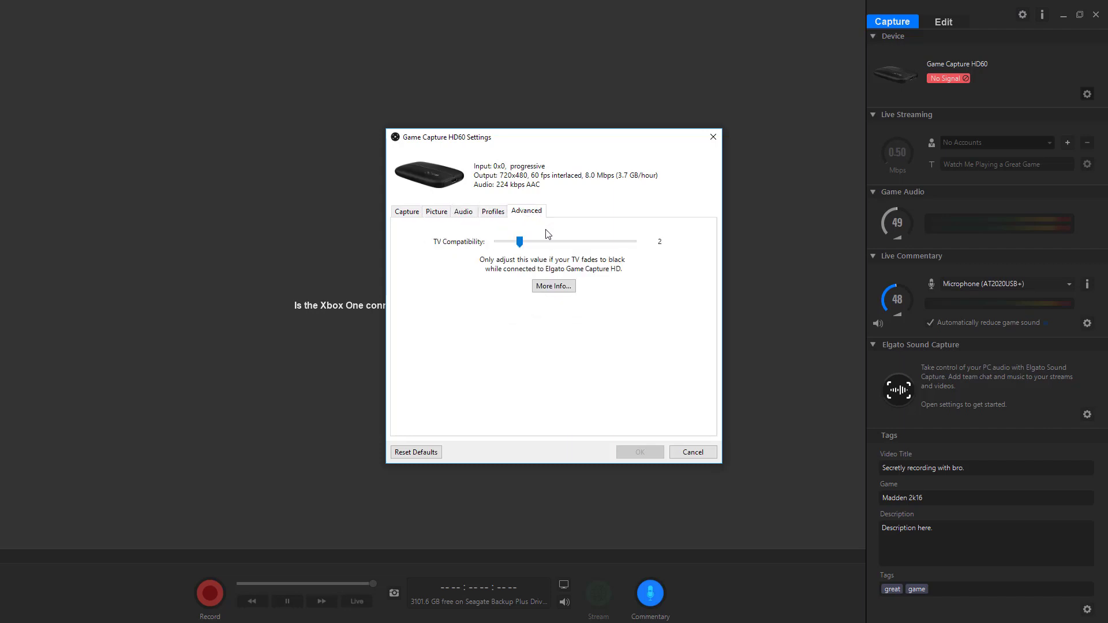
pyautogui.click(694, 453)
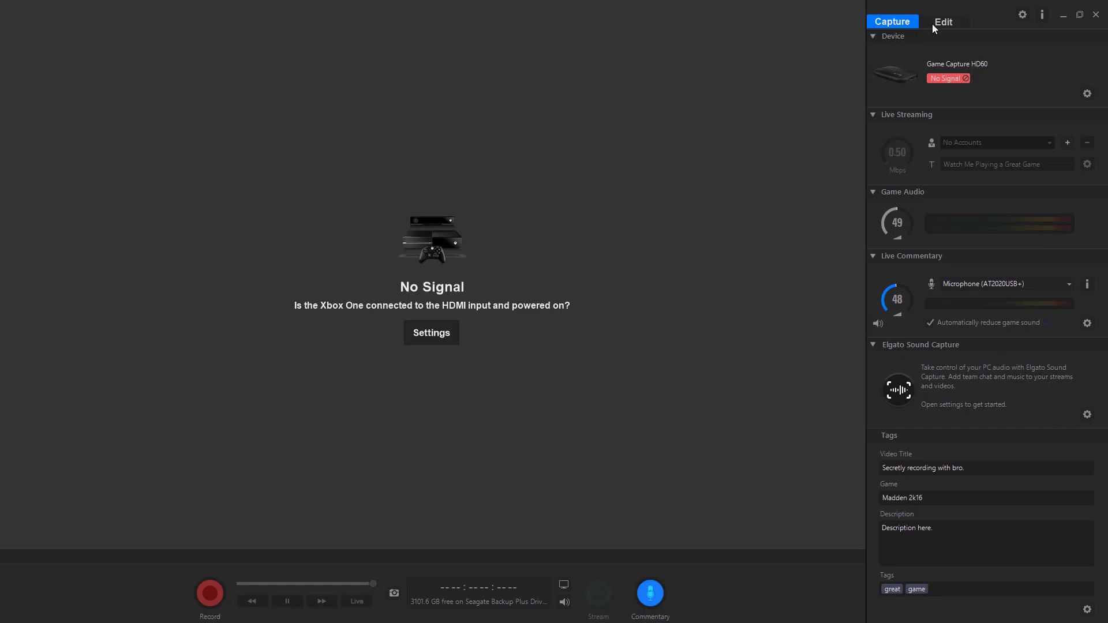
# Show Preferences' Capture settings: library and export in J:\Elgato Vids, screenshots in F:\Elgato Stuff.
pyautogui.click(1022, 15)
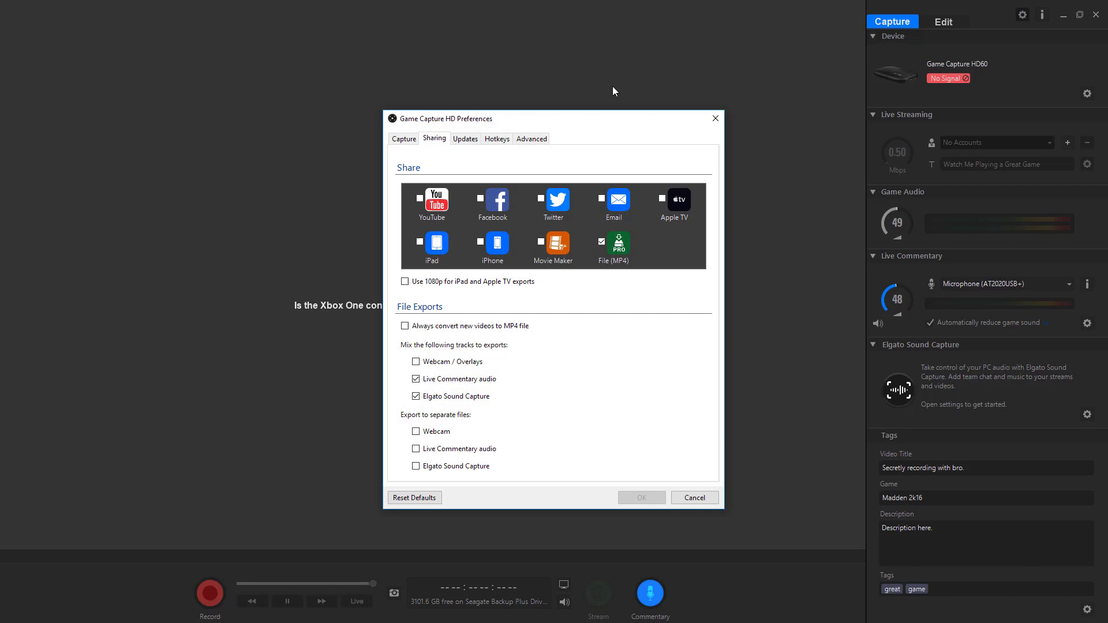
pyautogui.click(413, 144)
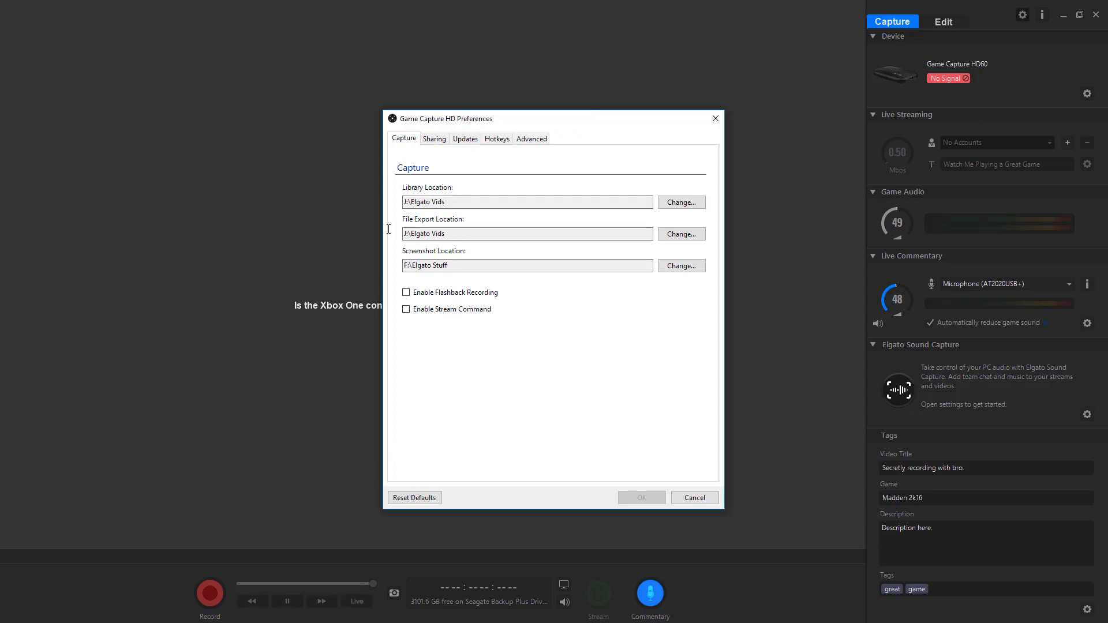
# Switch Preferences to Sharing, showing File (MP4) export and the audio mixing options.
pyautogui.click(434, 140)
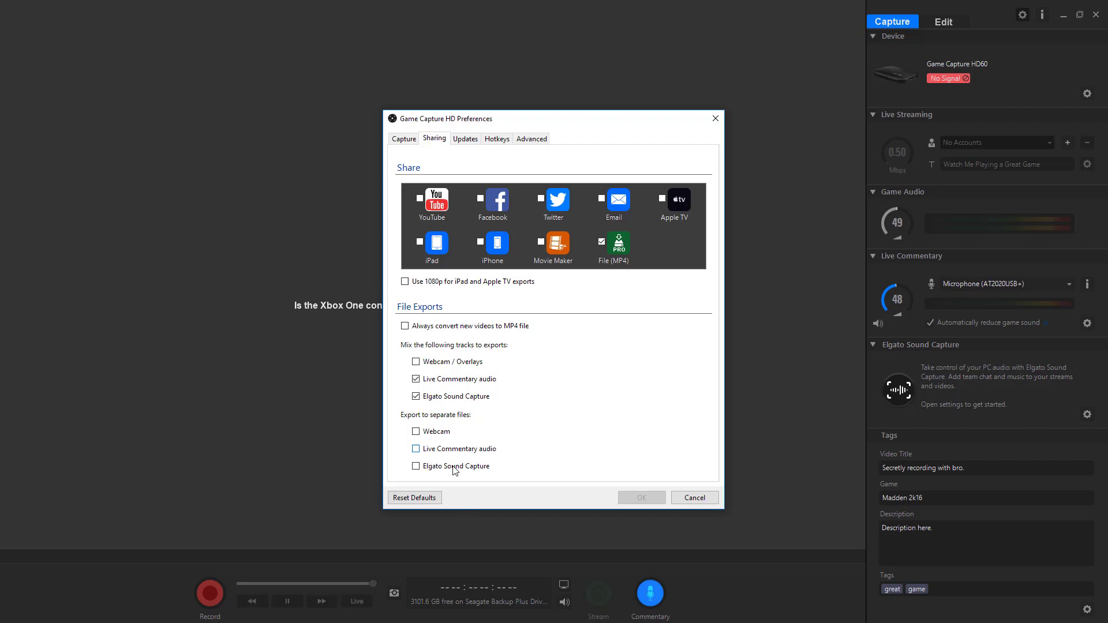
pyautogui.click(476, 141)
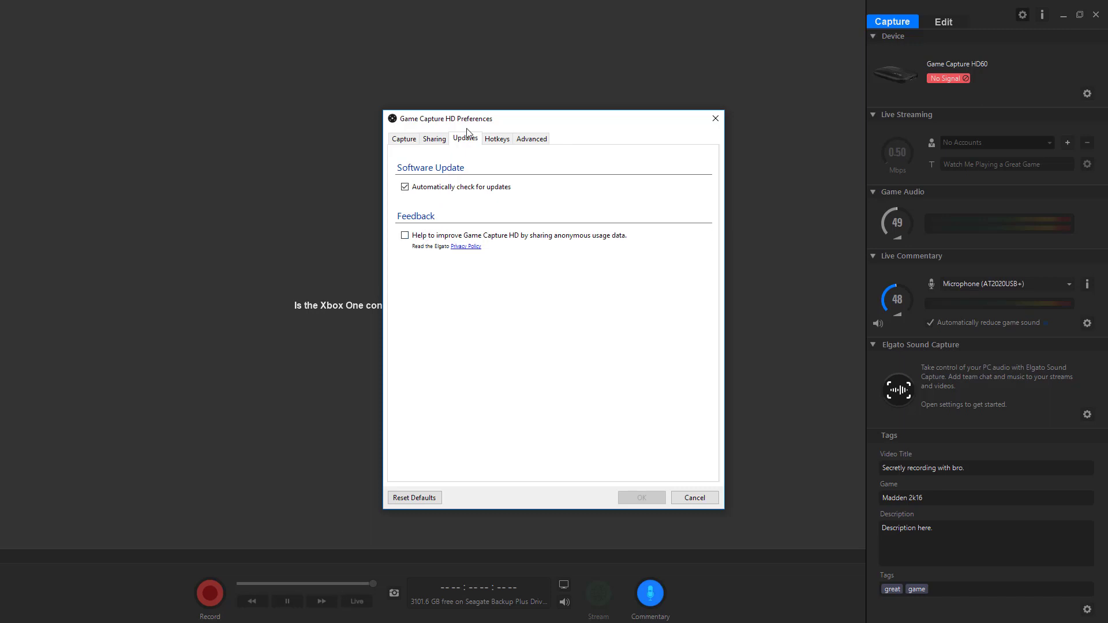
pyautogui.click(499, 139)
pyautogui.click(523, 143)
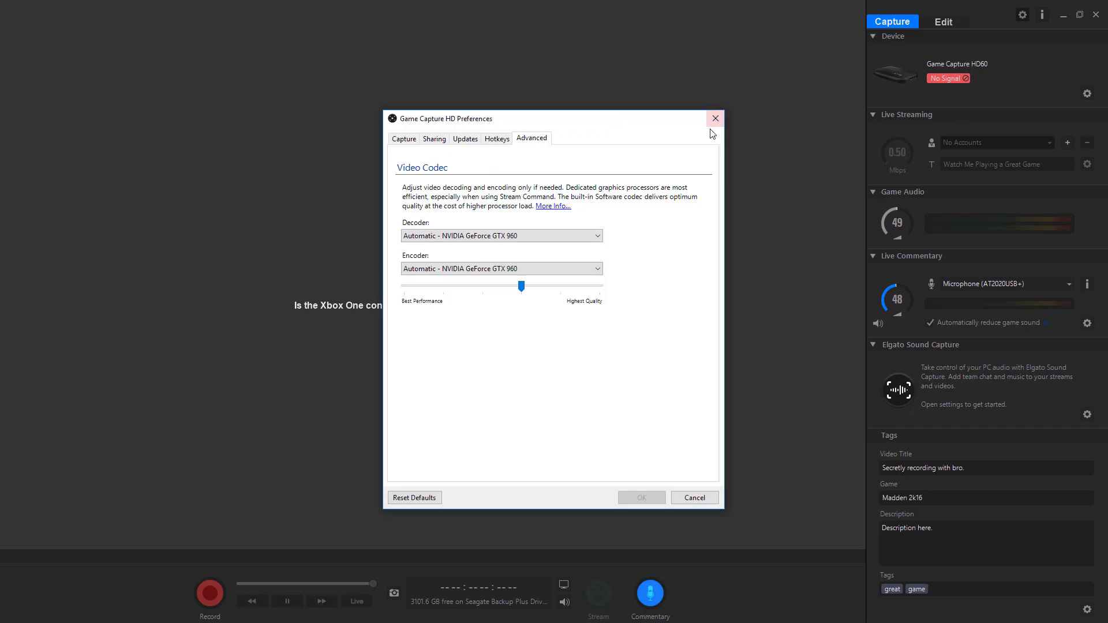
pyautogui.click(434, 139)
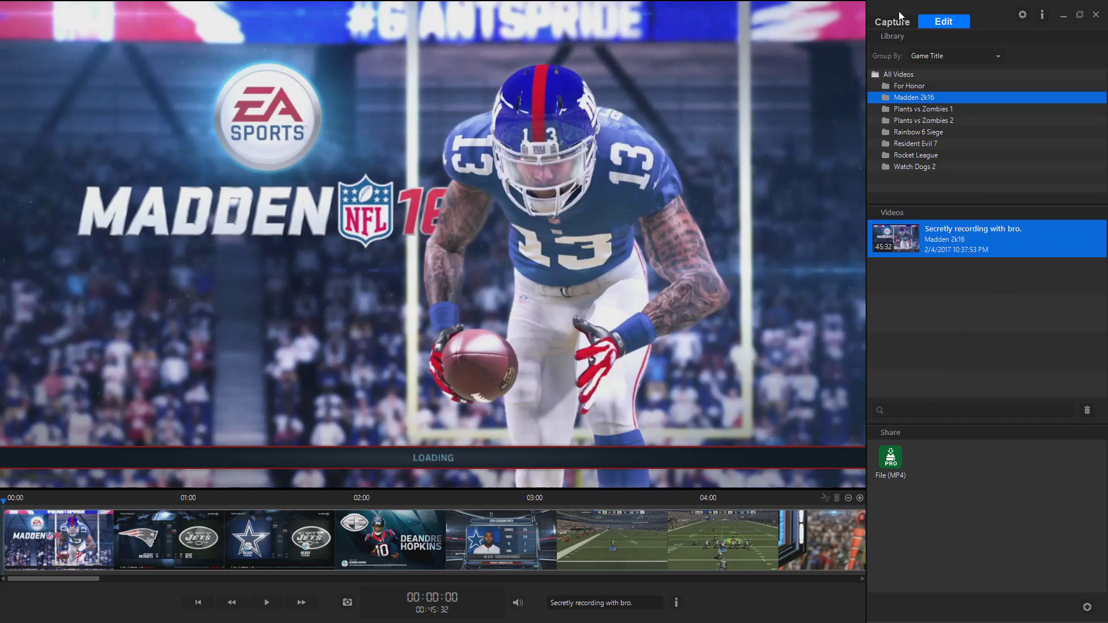
# List All Videos in the library and scroll to the 45:32 Madden 2k16 recording.
pyautogui.click(888, 75)
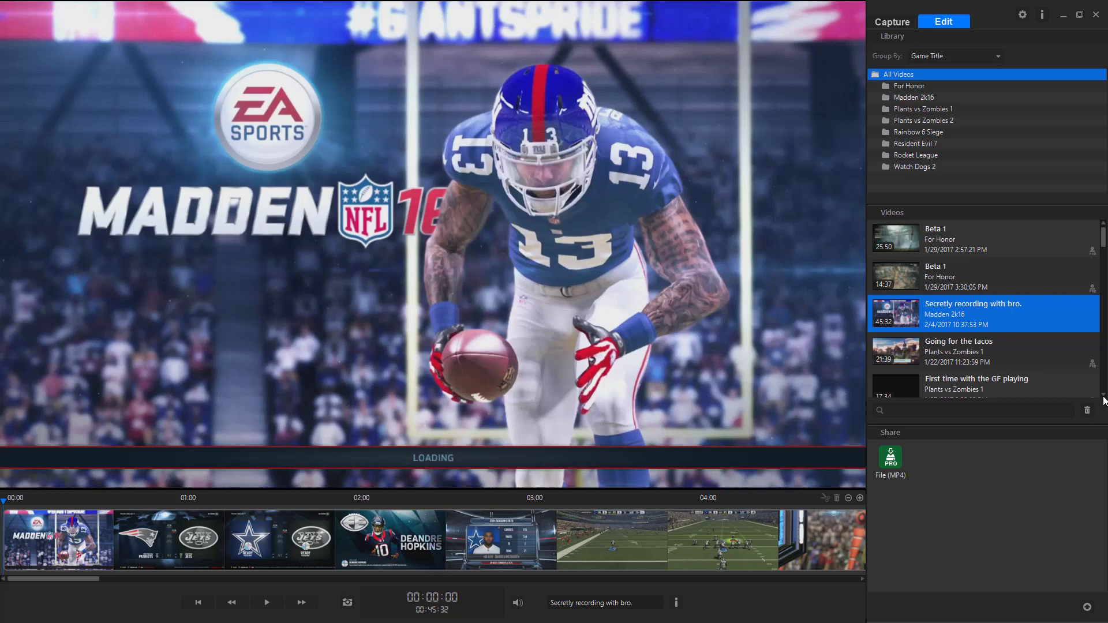
pyautogui.scroll(-3, 1051, 306)
pyautogui.scroll(-5, 1004, 300)
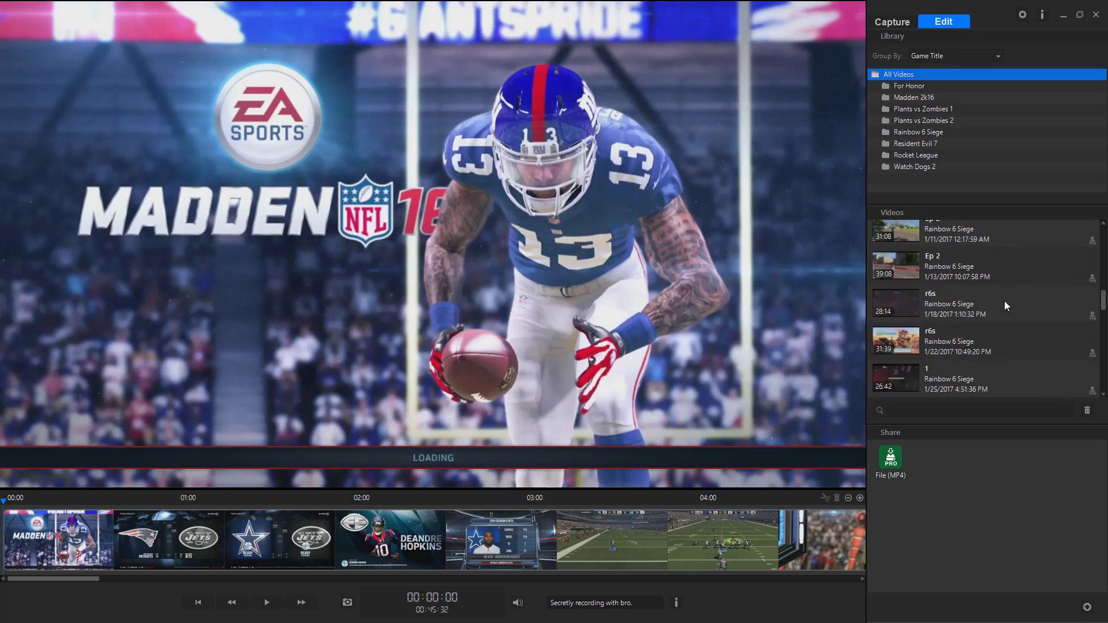
pyautogui.scroll(-6, 1006, 312)
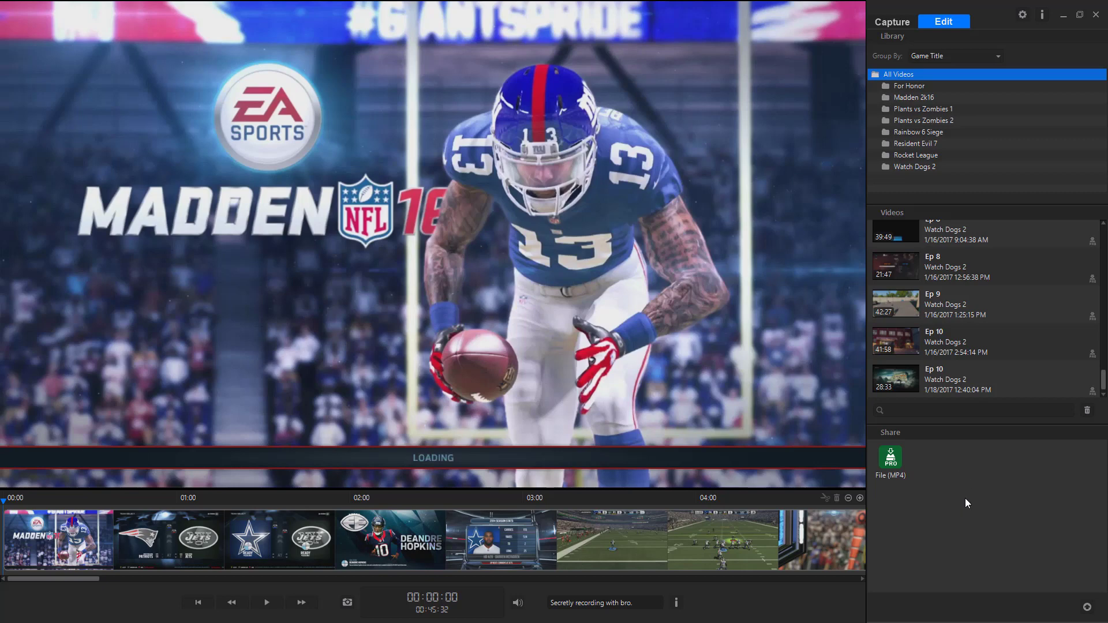
pyautogui.scroll(12, 984, 393)
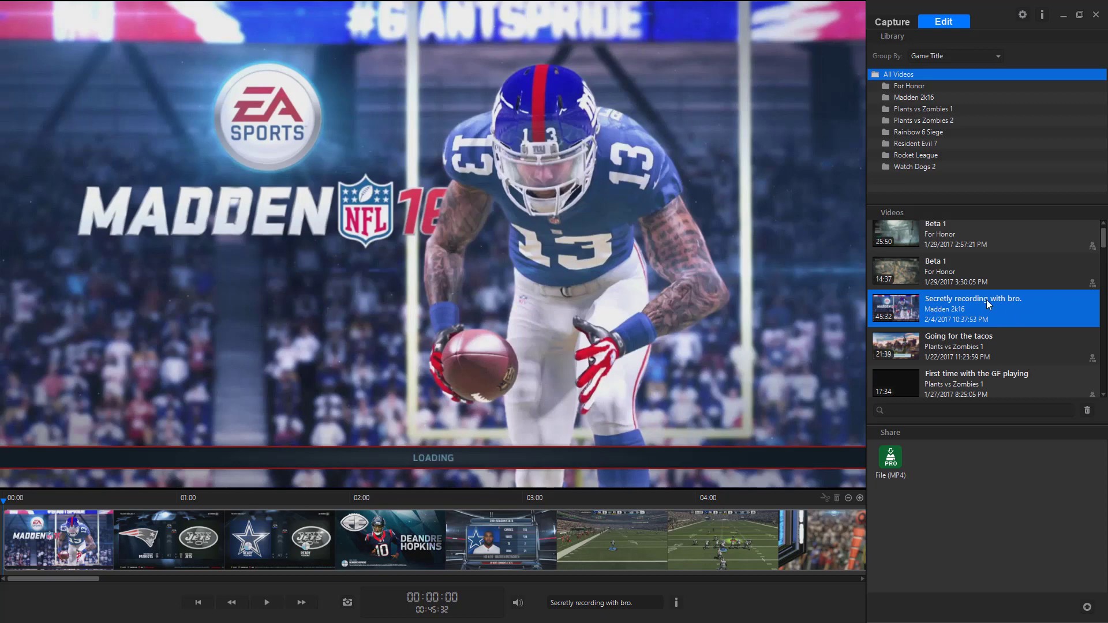
pyautogui.scroll(1, 987, 311)
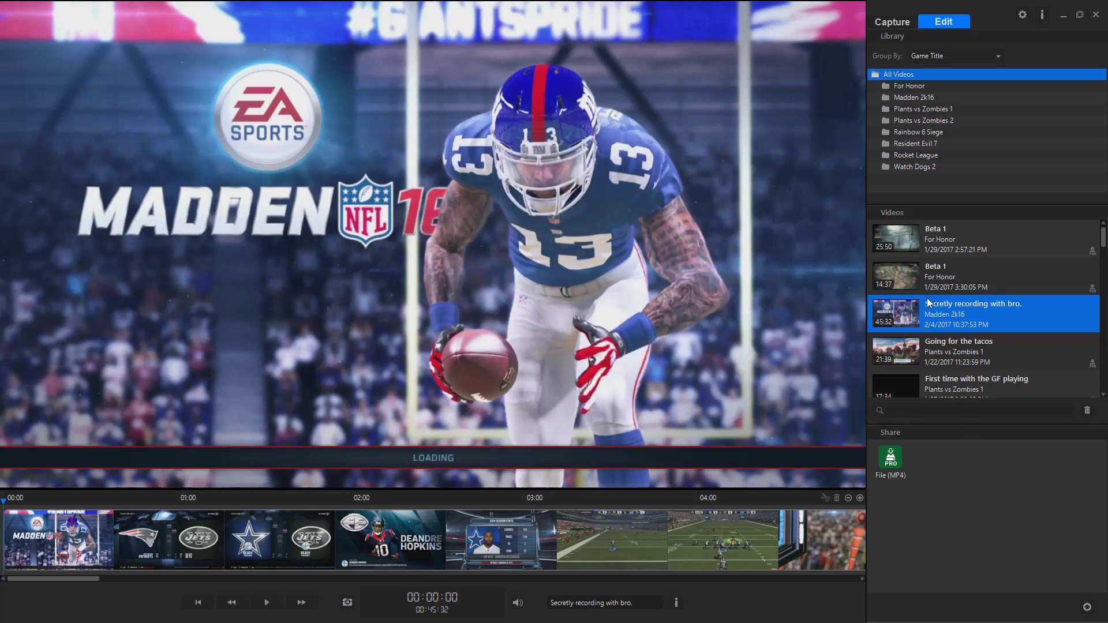
# Export 'Secretly recording with bro.' to MP4 and track the export queue until it finishes.
pyautogui.click(895, 463)
pyautogui.click(1087, 608)
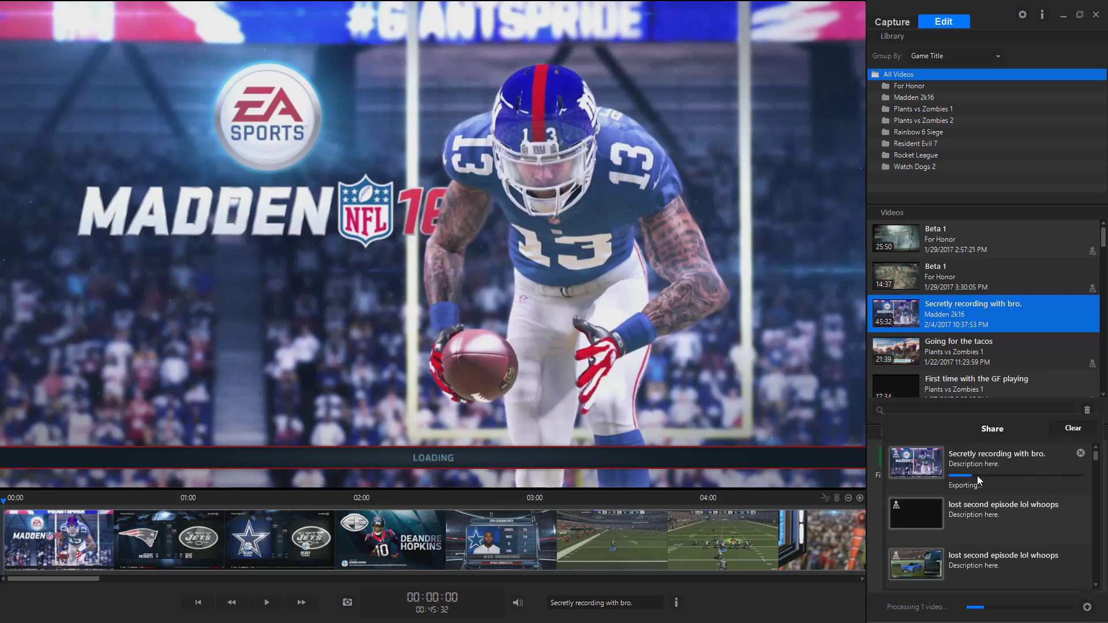
pyautogui.scroll(-4, 1033, 508)
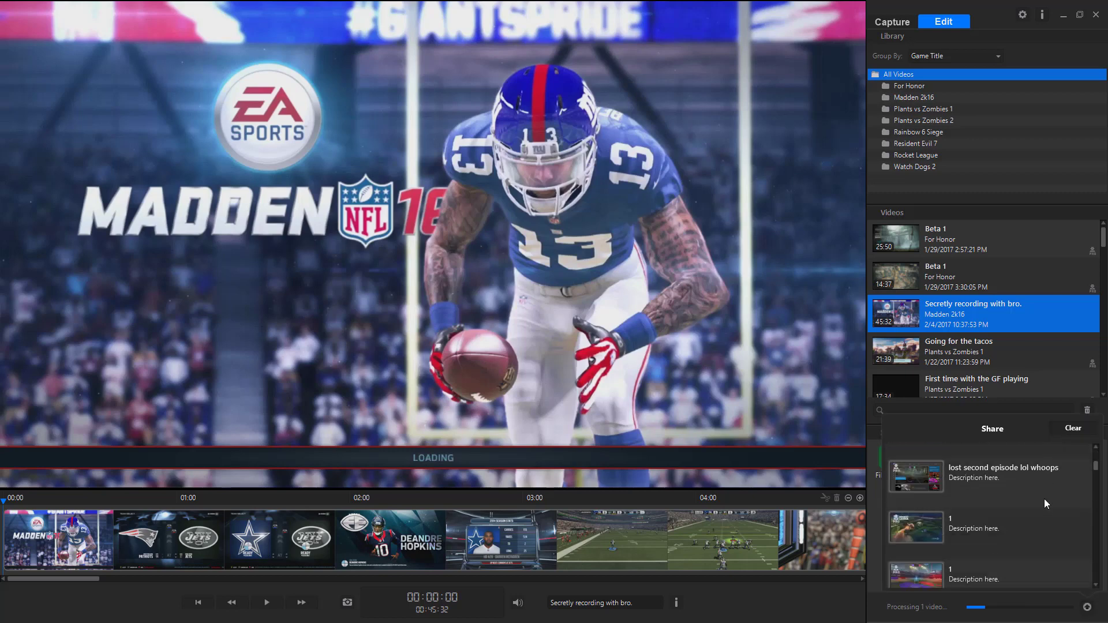
pyautogui.scroll(-5, 1050, 499)
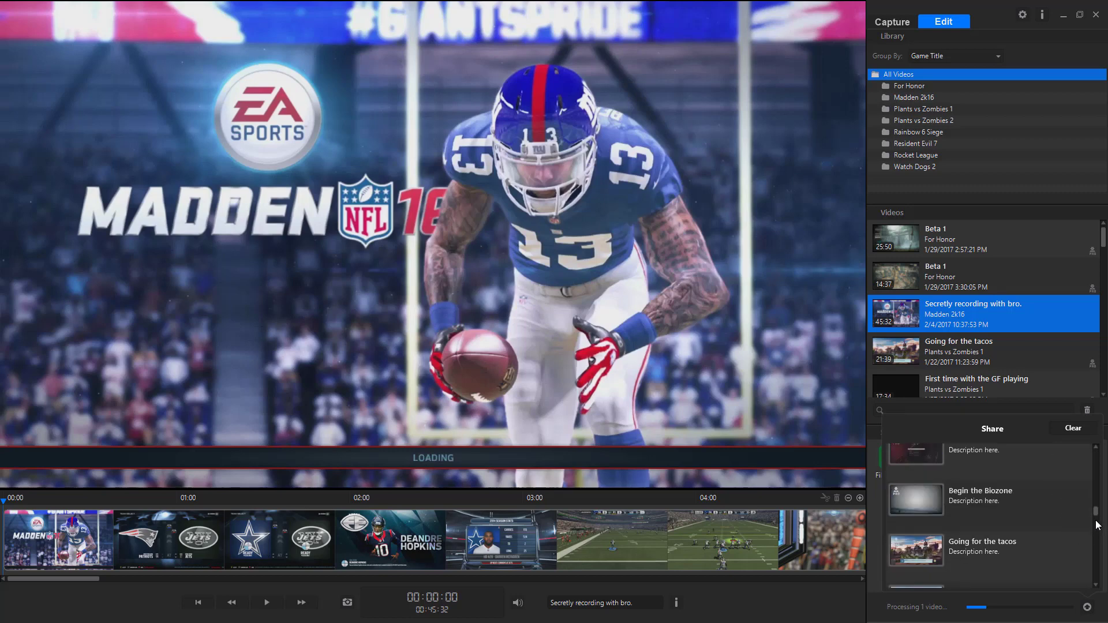
pyautogui.moveTo(1100, 512); pyautogui.dragTo(1096, 600)
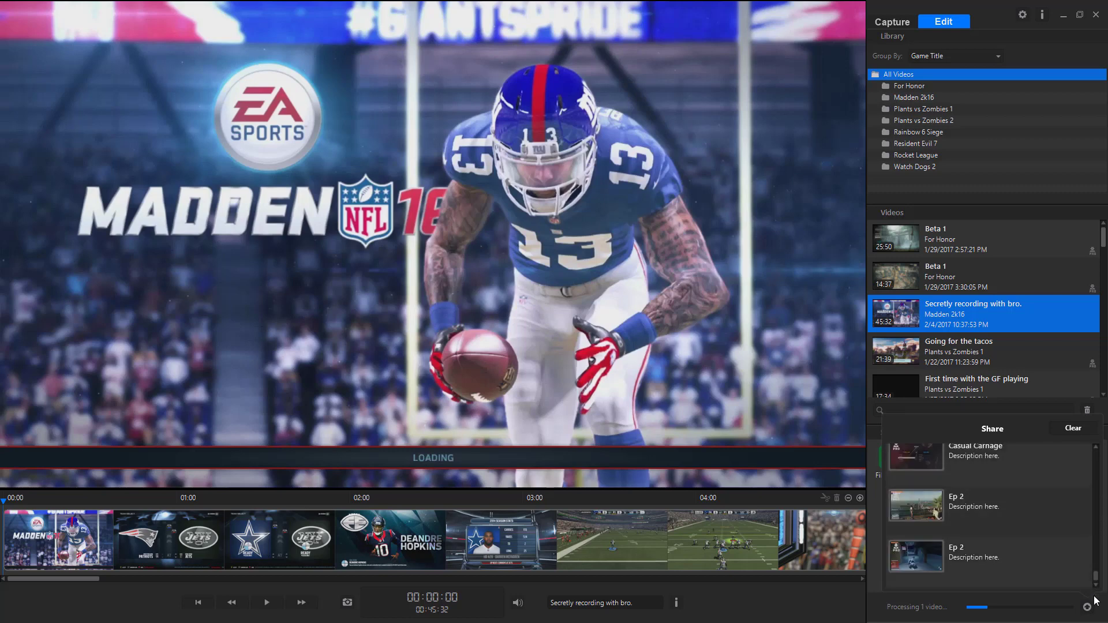
pyautogui.scroll(5, 996, 538)
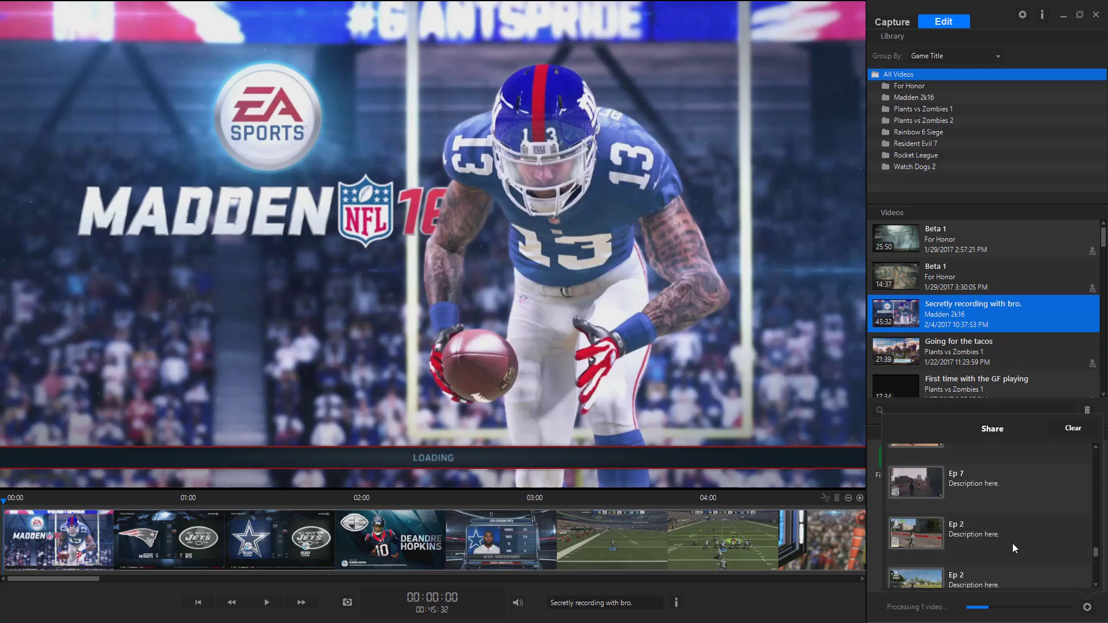
pyautogui.scroll(1, 998, 534)
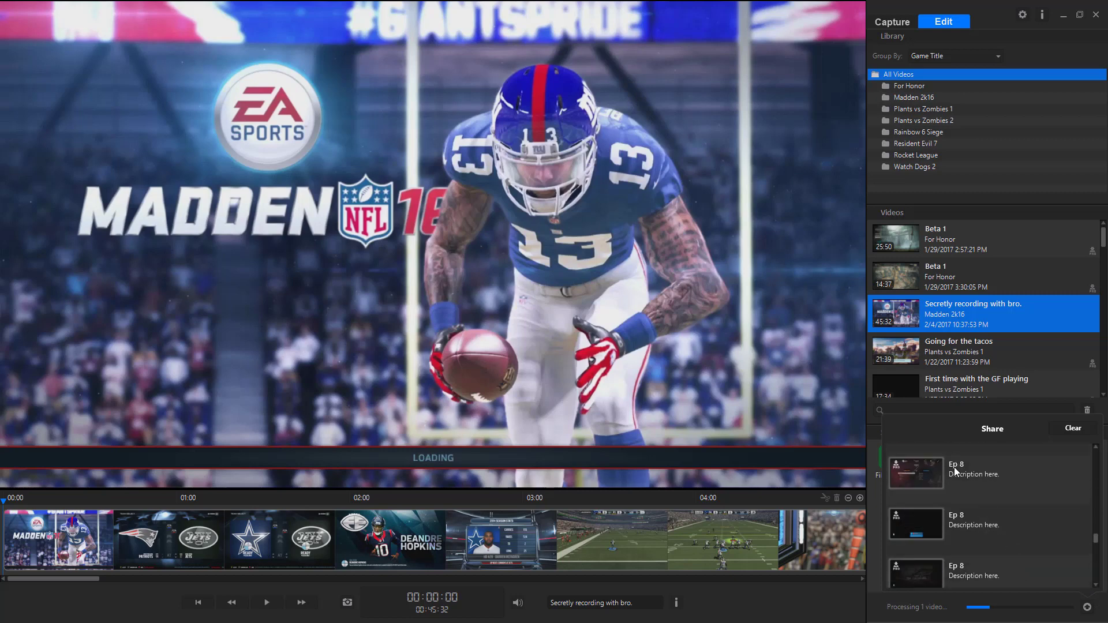
pyautogui.scroll(4, 1004, 535)
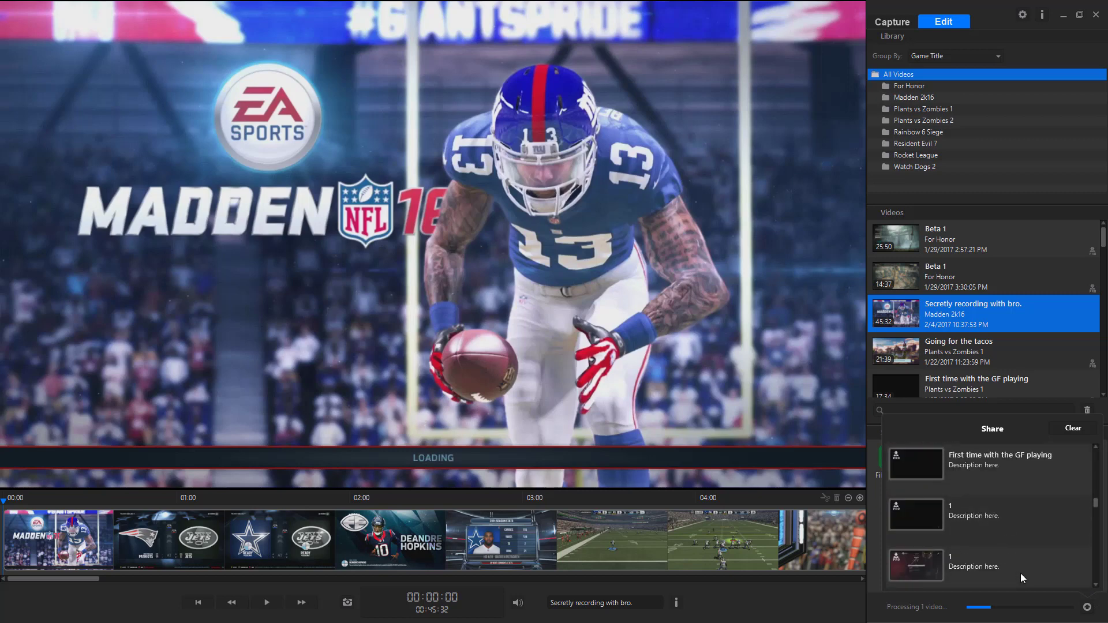
pyautogui.scroll(4, 1020, 573)
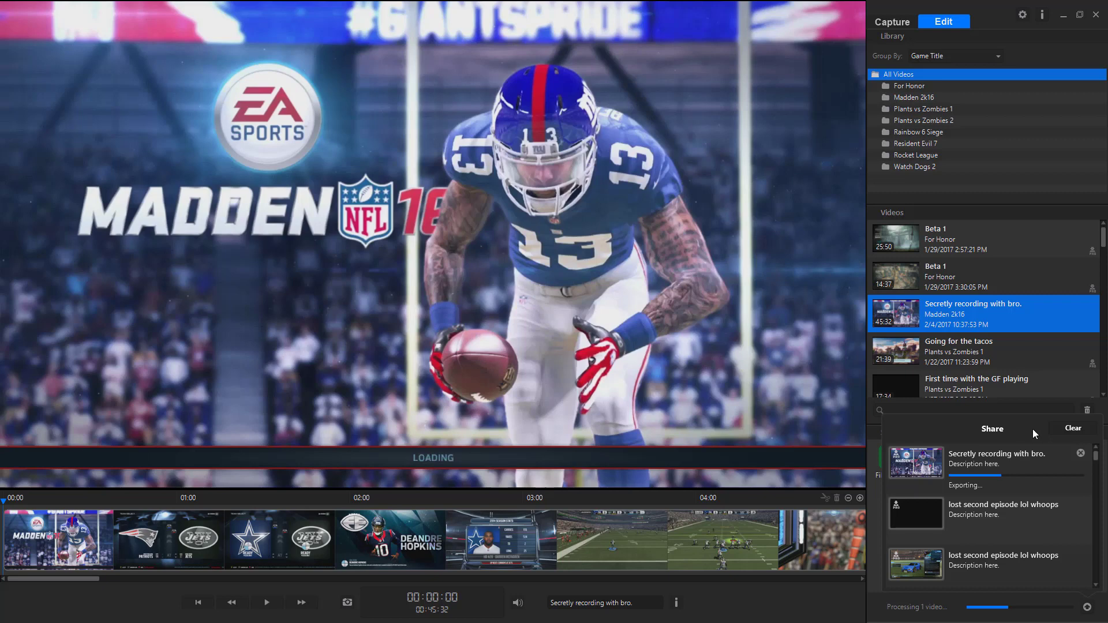
pyautogui.click(1087, 609)
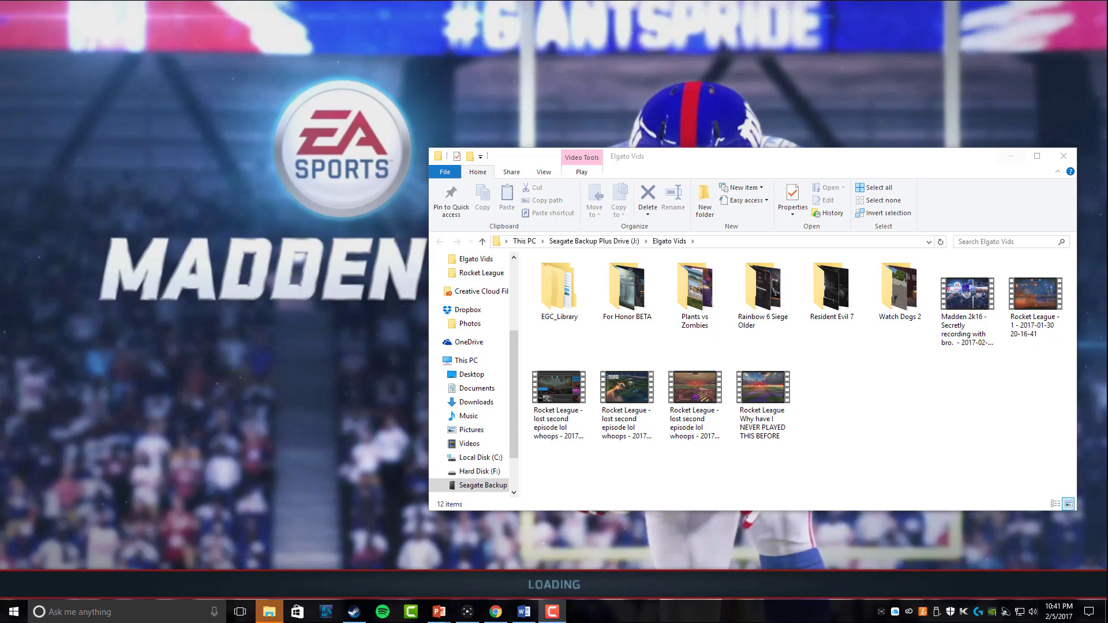
# Exit full screen, minimize Game Capture HD and the Elgato Vids folder, then launch Camtasia.
pyautogui.click(952, 35)
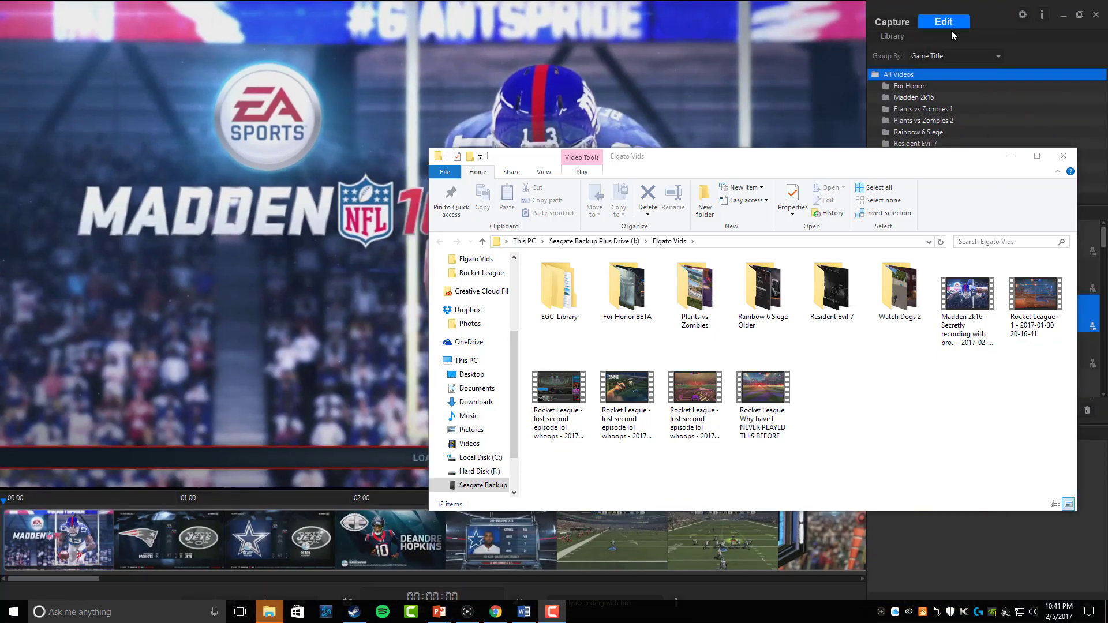
pyautogui.click(1061, 17)
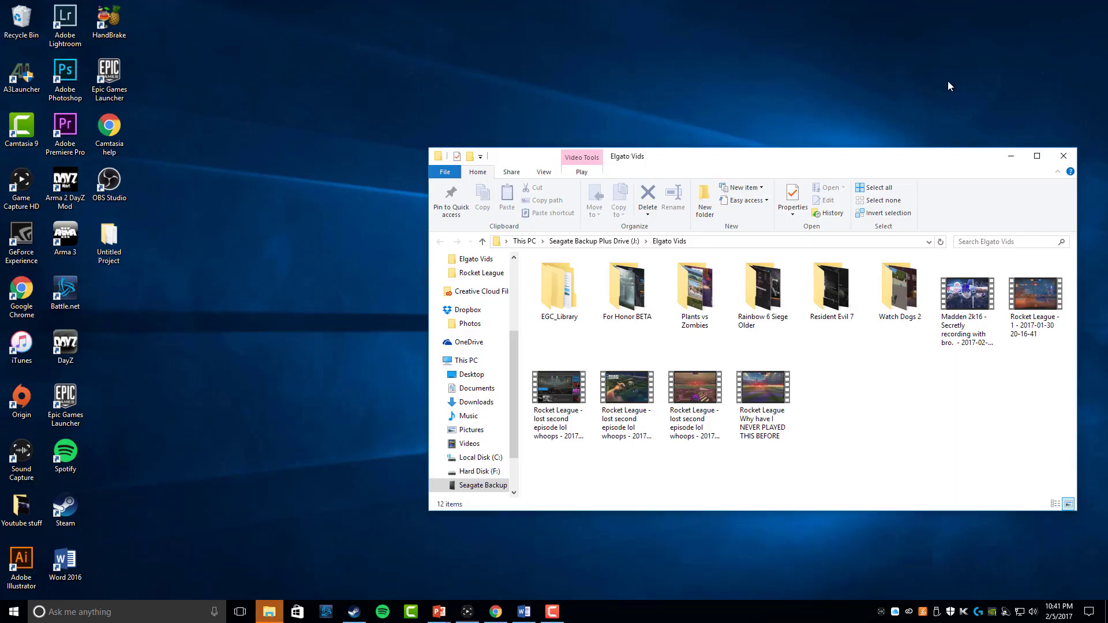
pyautogui.click(1011, 156)
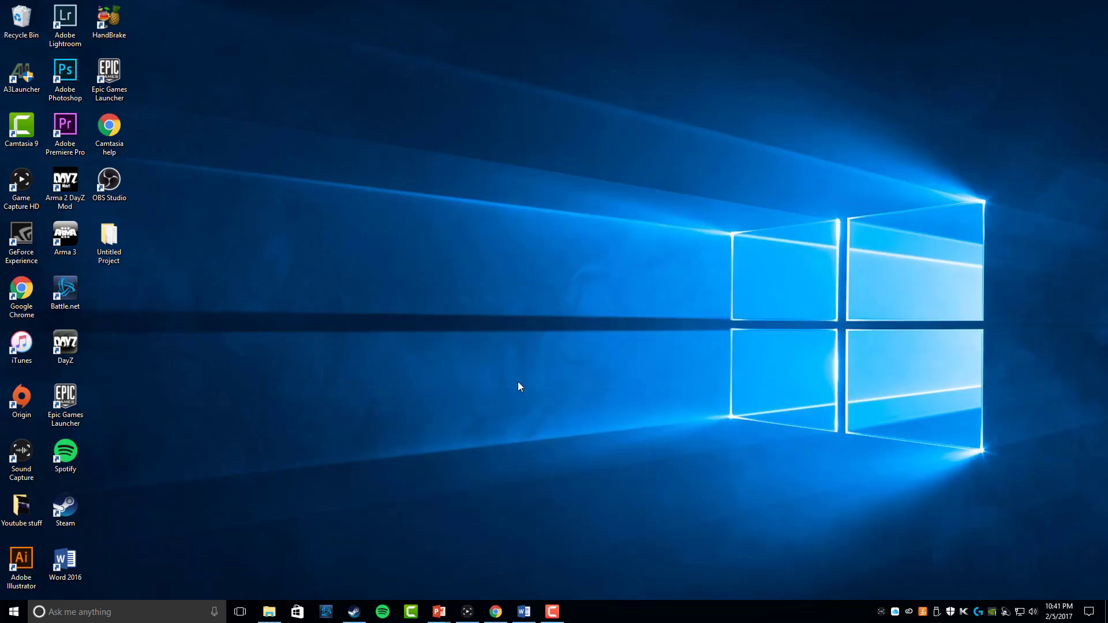
pyautogui.click(412, 611)
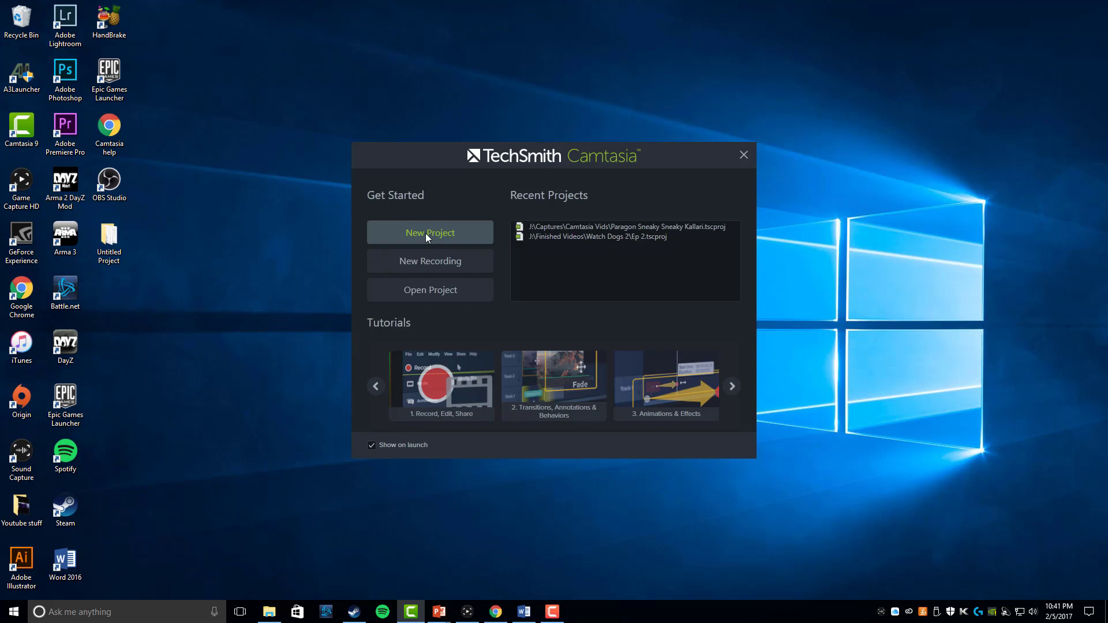
# Start a new Untitled Project from Camtasia 9's welcome window.
pyautogui.click(458, 234)
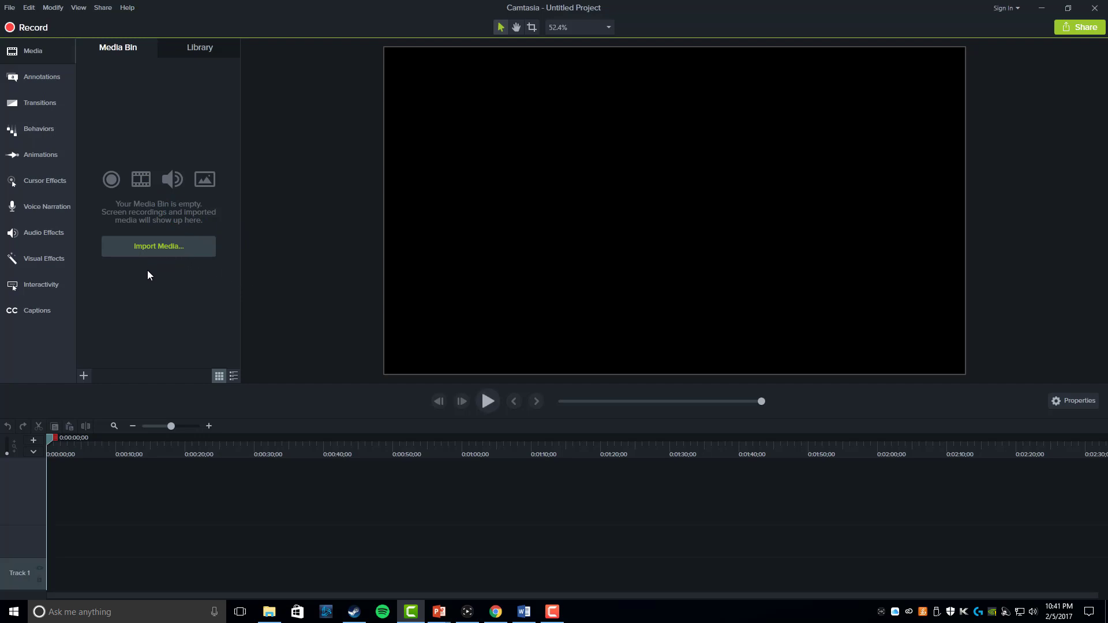
# Import the Madden 2k16 MP4 and drag it from the Media Bin onto Track 1.
pyautogui.click(163, 242)
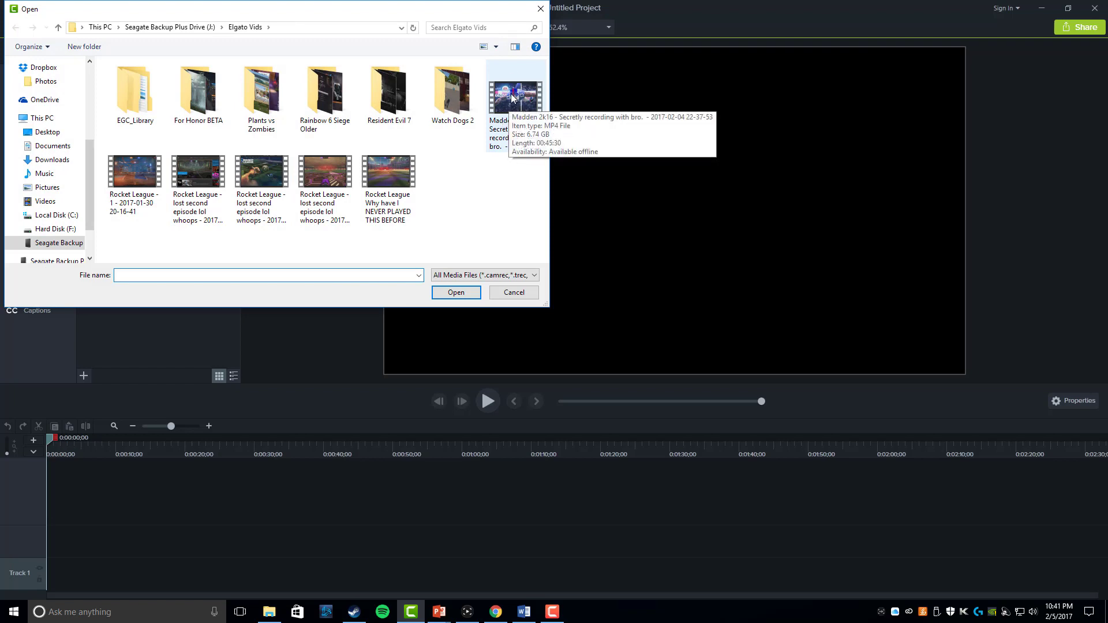
pyautogui.doubleClick(496, 101)
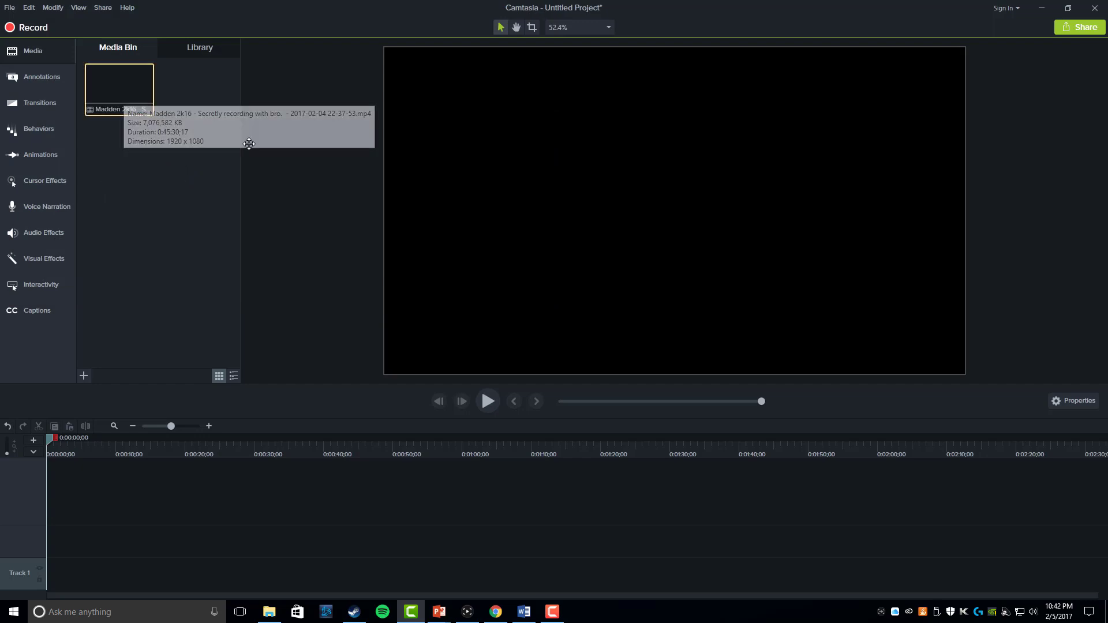
pyautogui.moveTo(133, 103); pyautogui.dragTo(677, 216)
# Briefly play and stop the clip preview, then minimize Camtasia to the desktop.
pyautogui.click(487, 402)
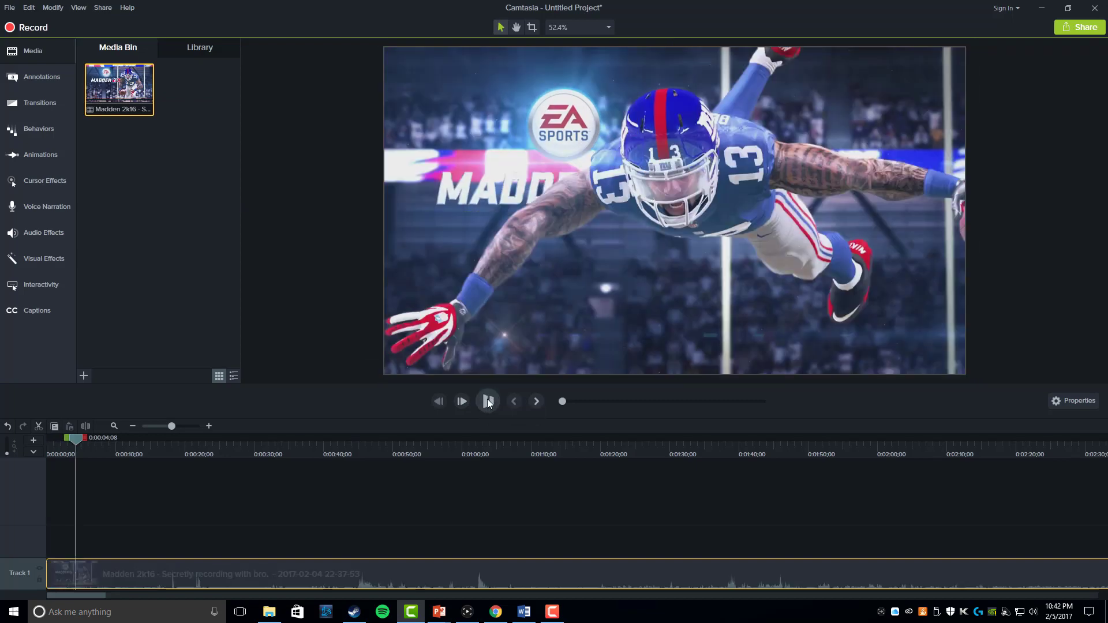
pyautogui.click(487, 402)
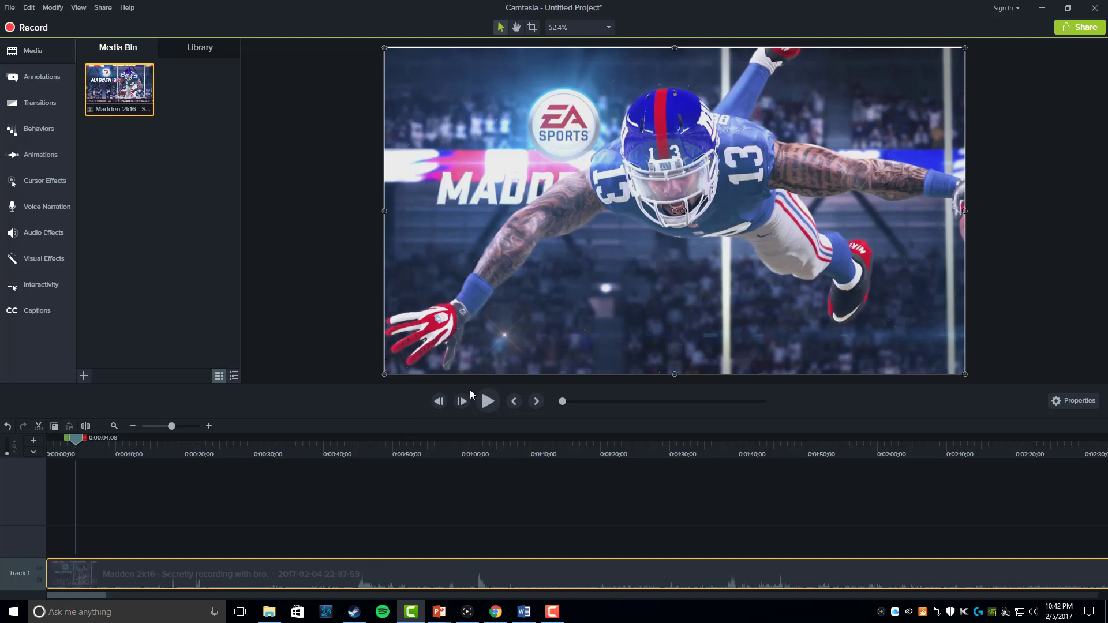
pyautogui.click(1045, 11)
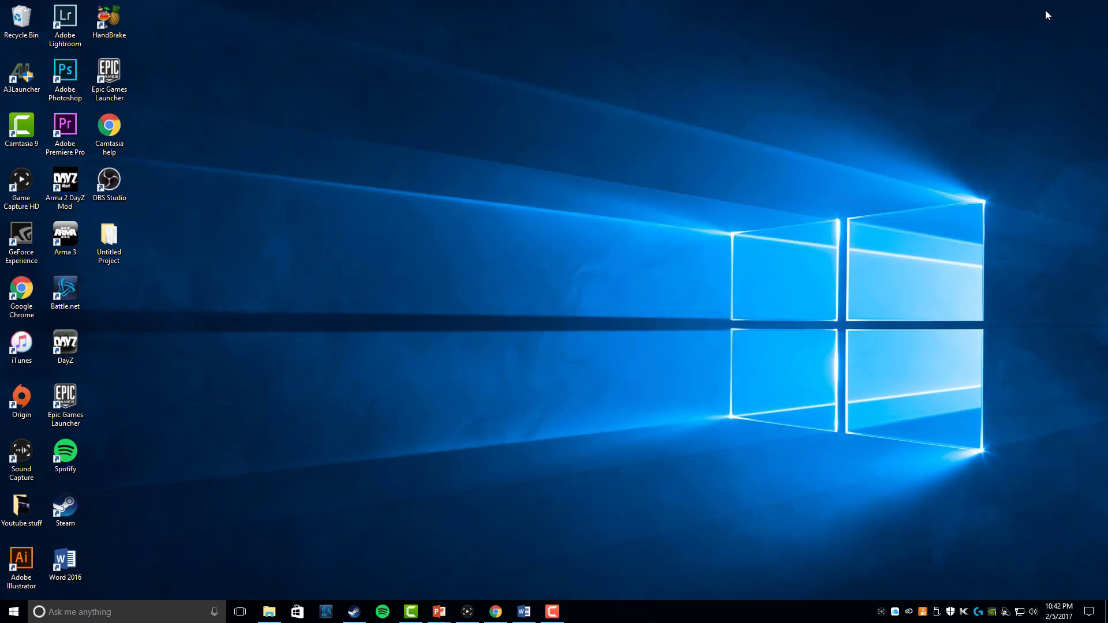
# Restore Game Capture HD, keep the library grouped by Game Title, and preview the video full screen.
pyautogui.click(467, 612)
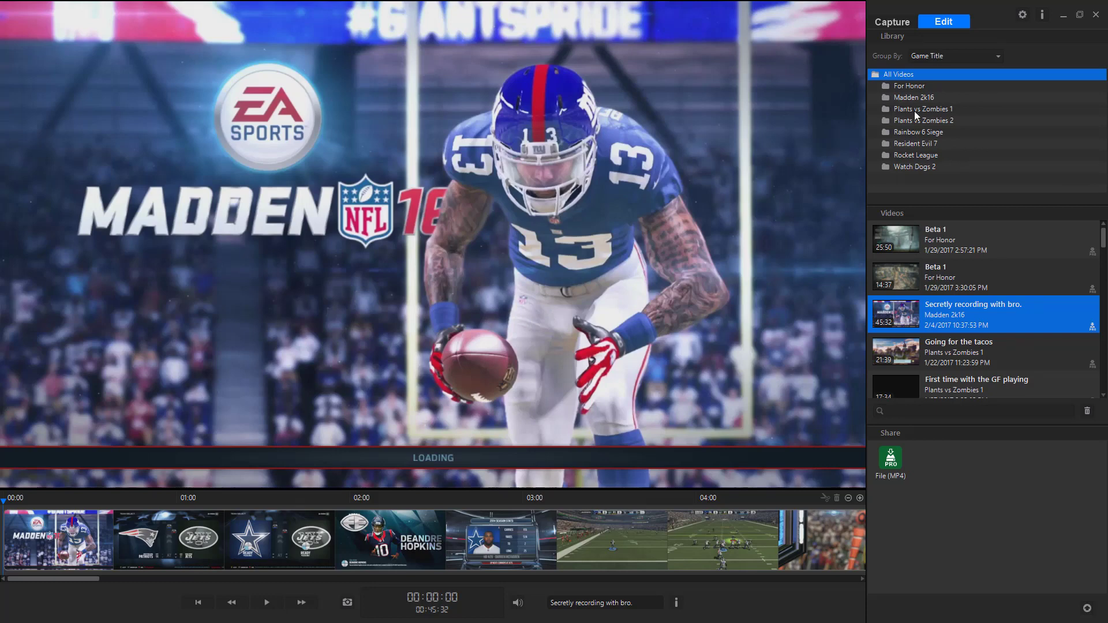
pyautogui.click(947, 57)
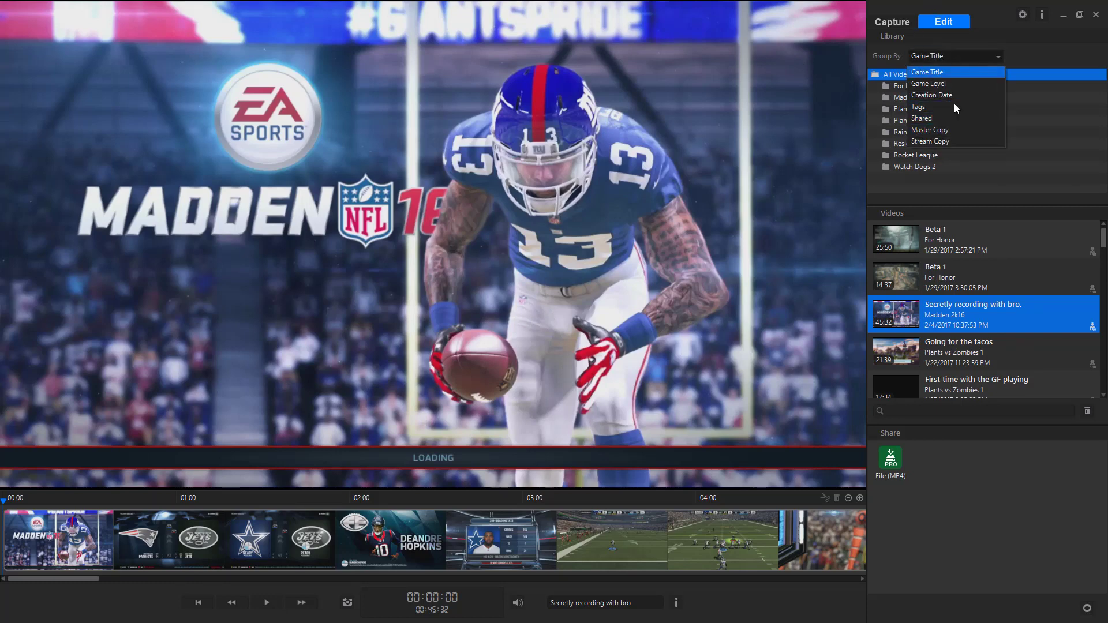
pyautogui.click(1044, 40)
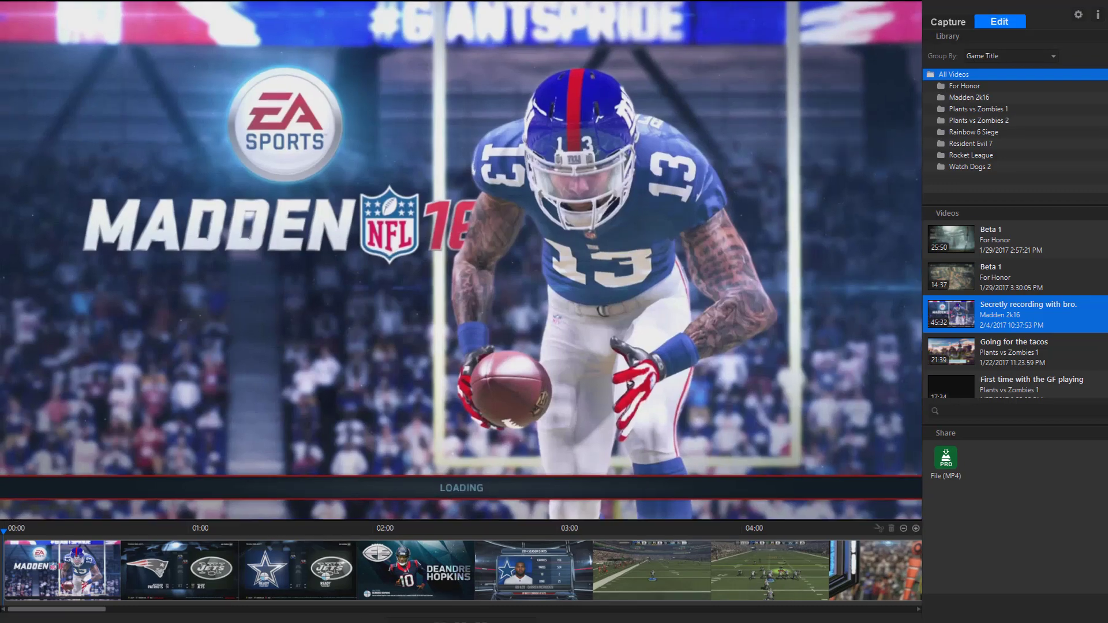
pyautogui.doubleClick(668, 70)
pyautogui.doubleClick(668, 70)
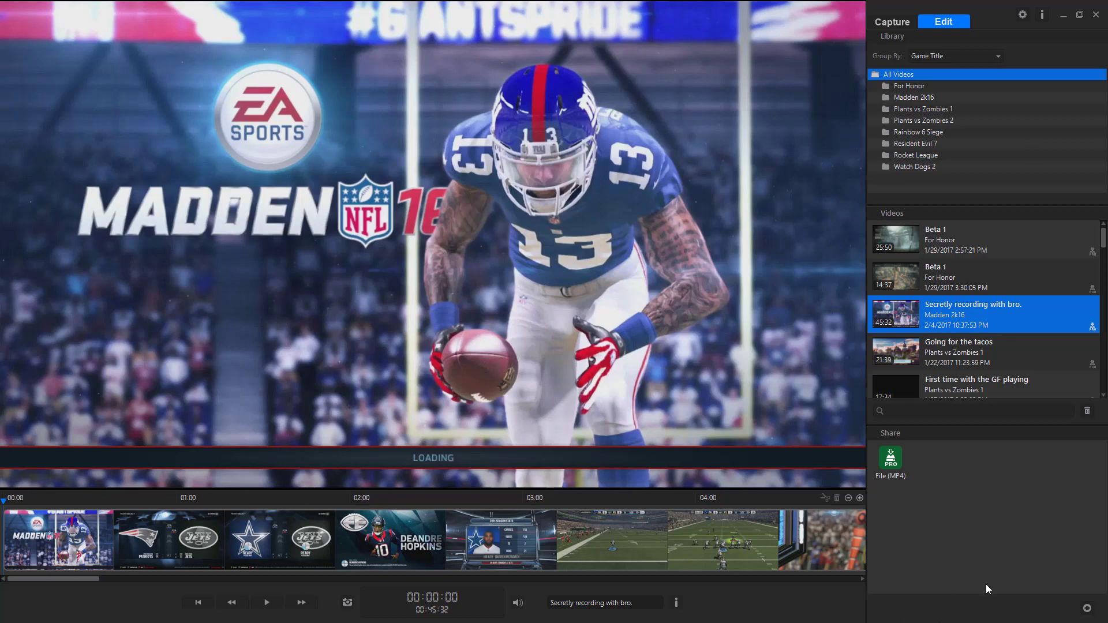
# Review the video's title, game and tags (Madden 2k16, great, game), then switch to Capture.
pyautogui.click(675, 602)
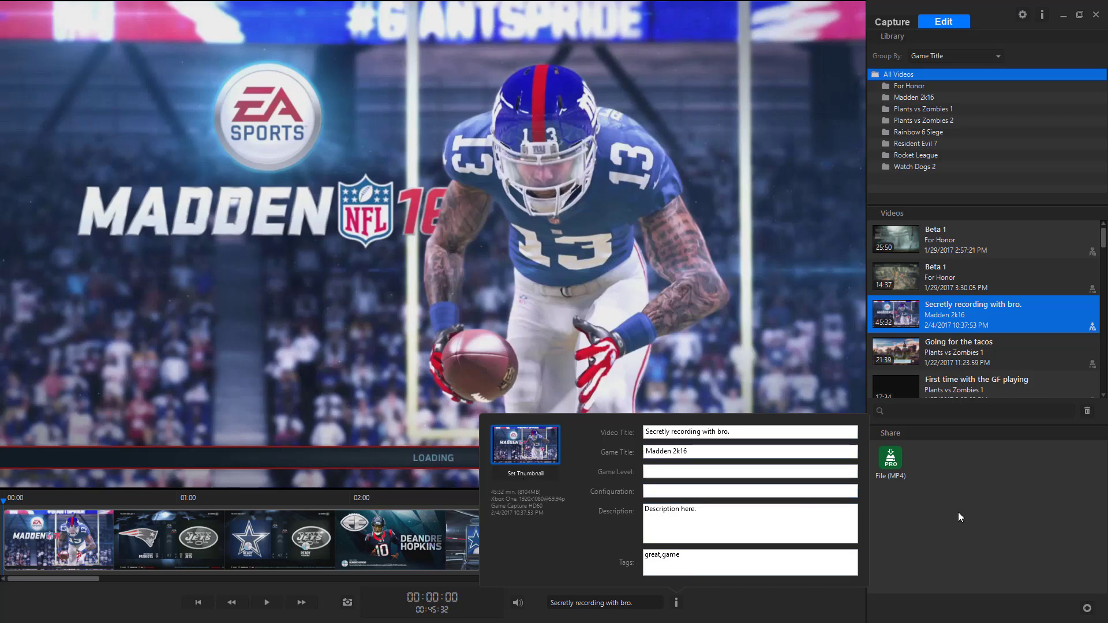
pyautogui.click(504, 204)
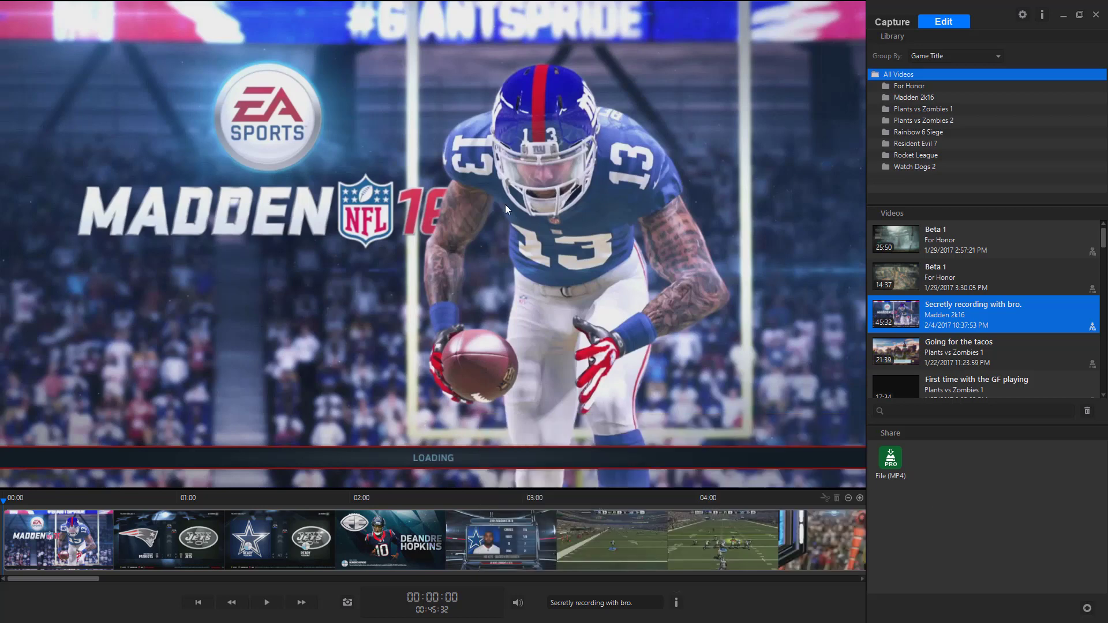
pyautogui.click(899, 23)
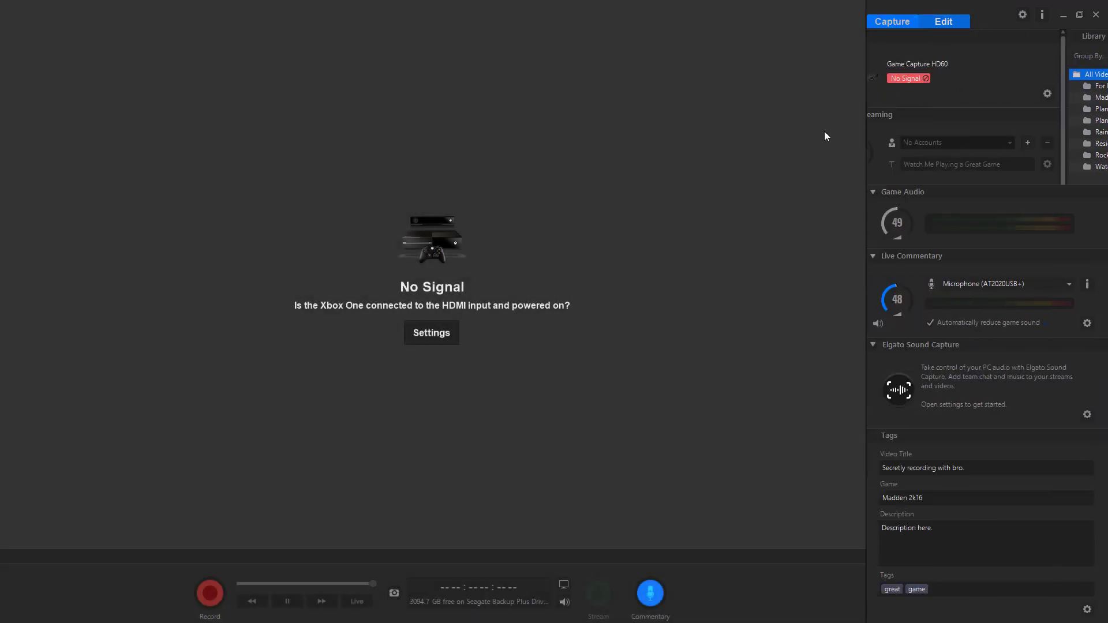
pyautogui.click(446, 341)
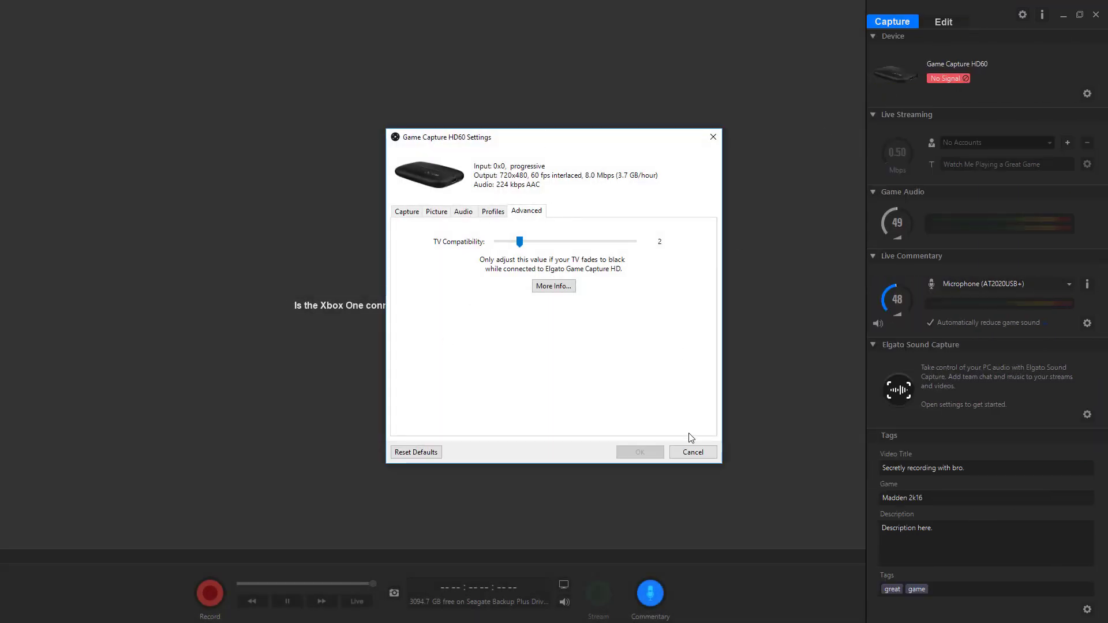
pyautogui.click(692, 452)
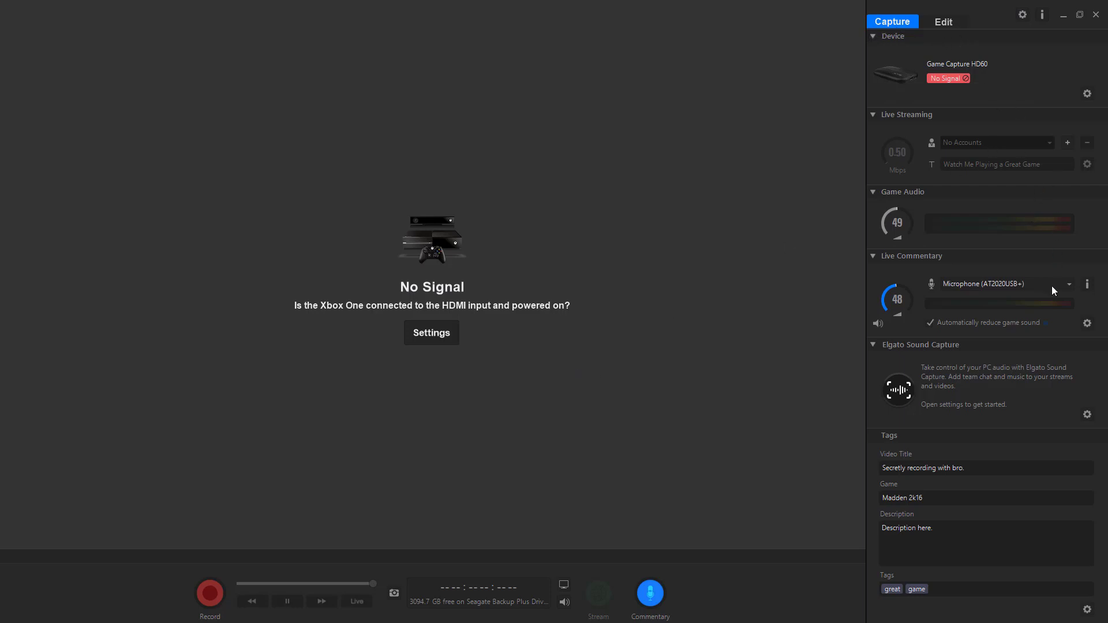
pyautogui.click(1071, 287)
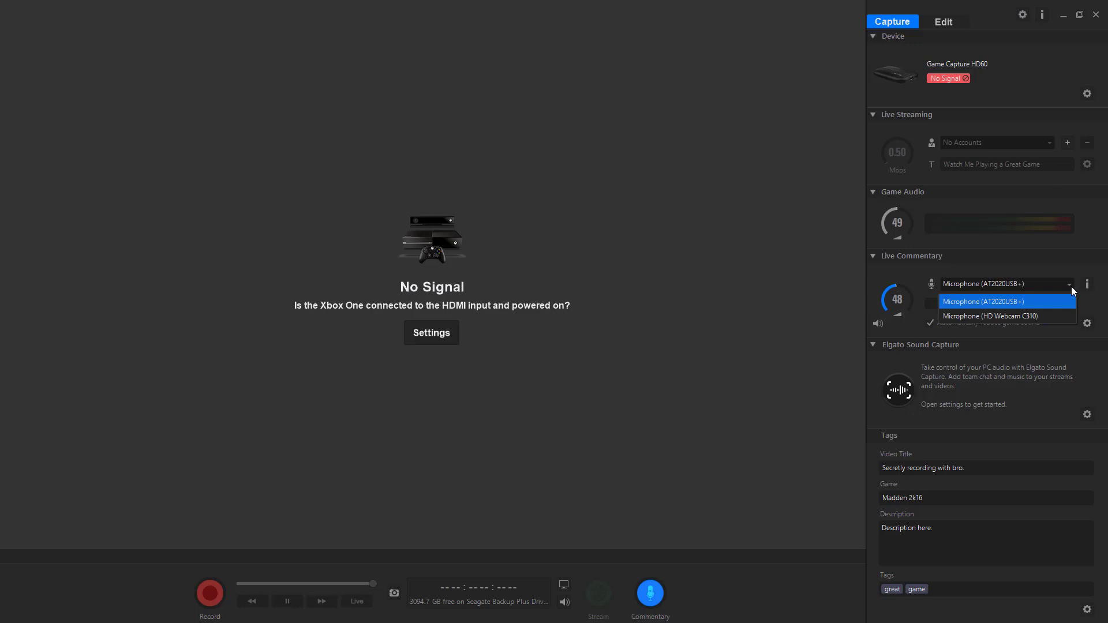
pyautogui.click(1068, 278)
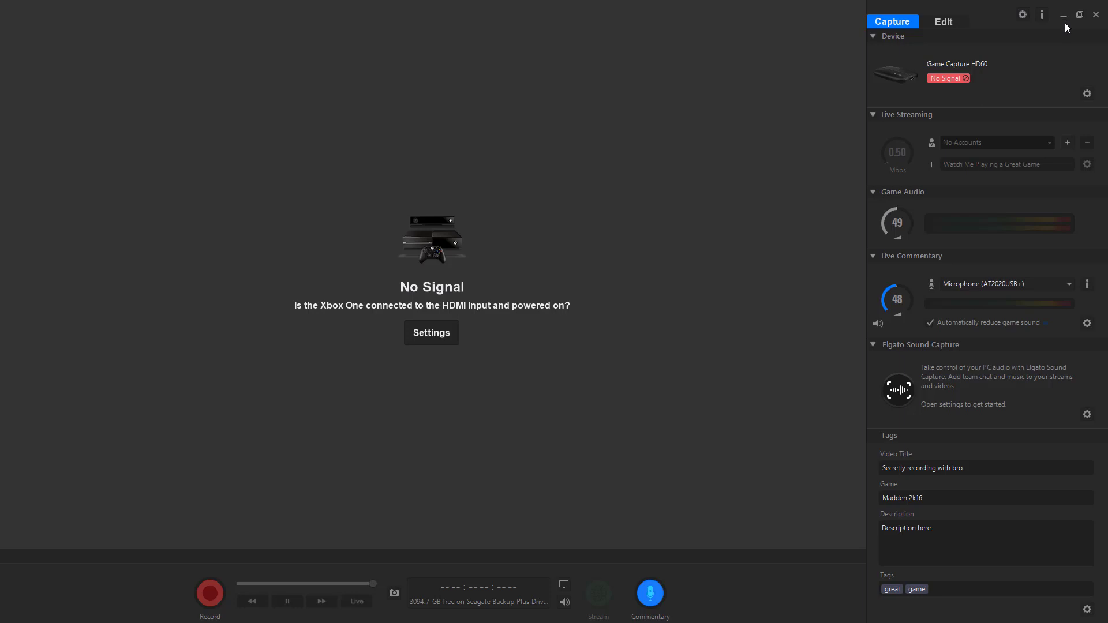
# Review the capture device's input and quality settings, then return to Edit with the Madden 2k16 recording.
pyautogui.click(1087, 93)
pyautogui.click(407, 212)
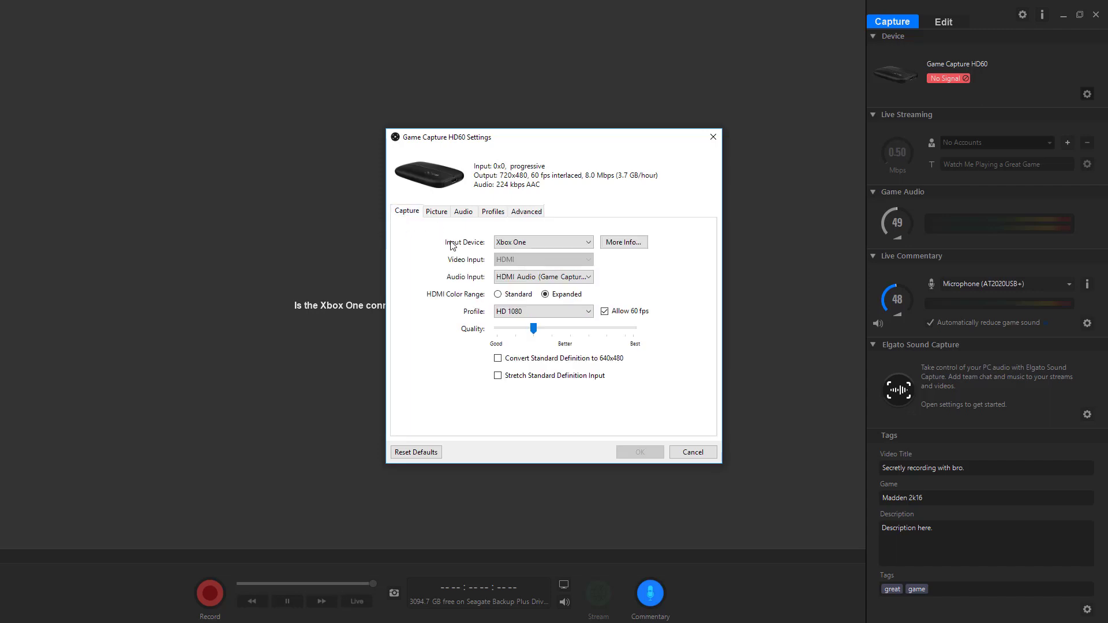
pyautogui.click(715, 138)
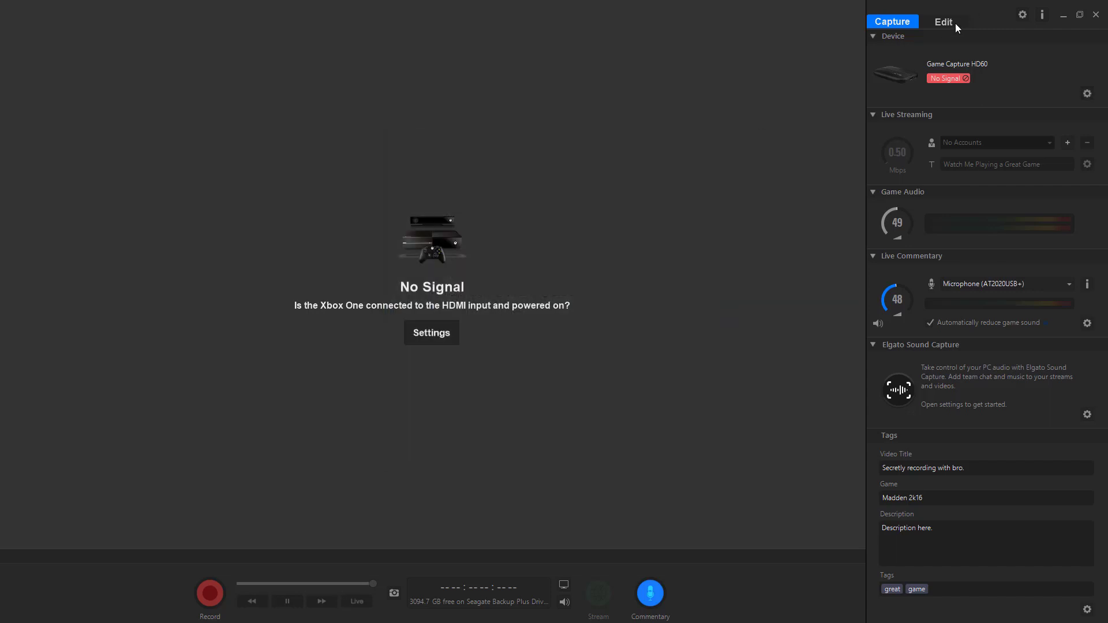
pyautogui.click(954, 23)
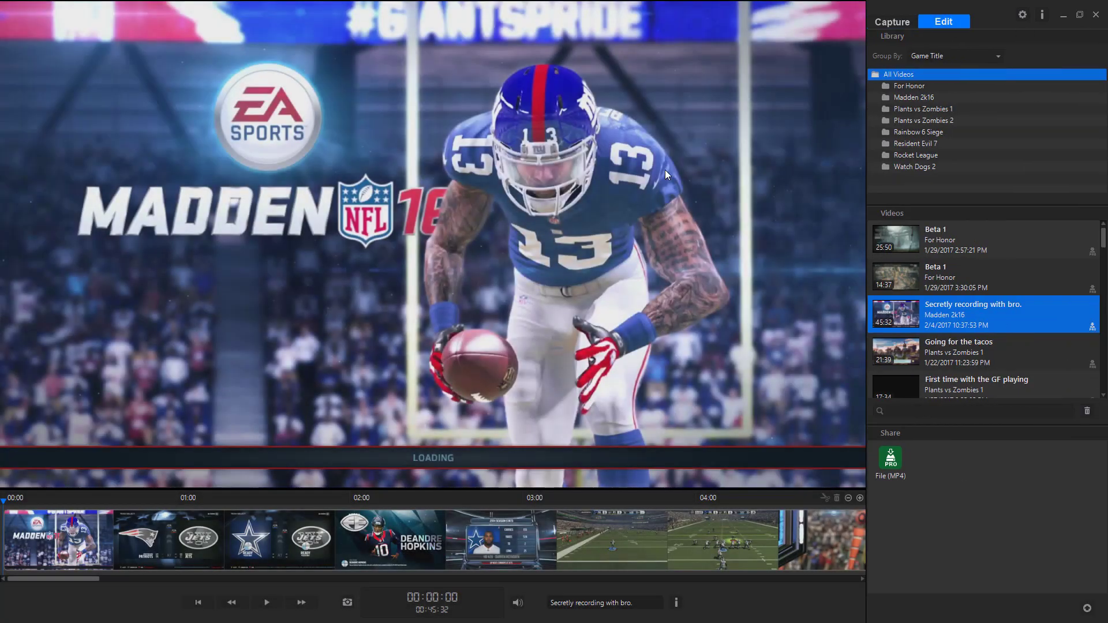